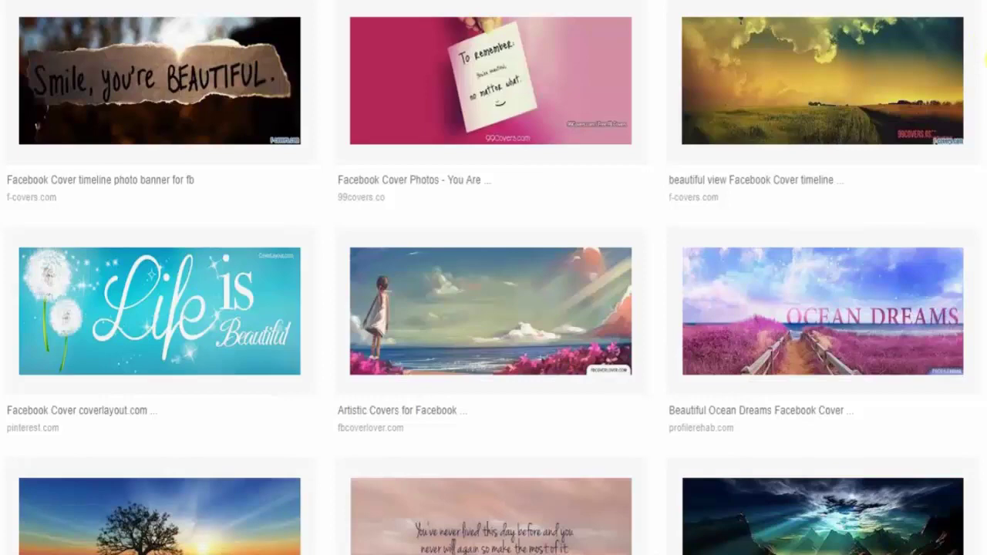
Examine the Facebook cover and banner samples in the image search results for design ideas.
scroll(491, 280, "down", 5)
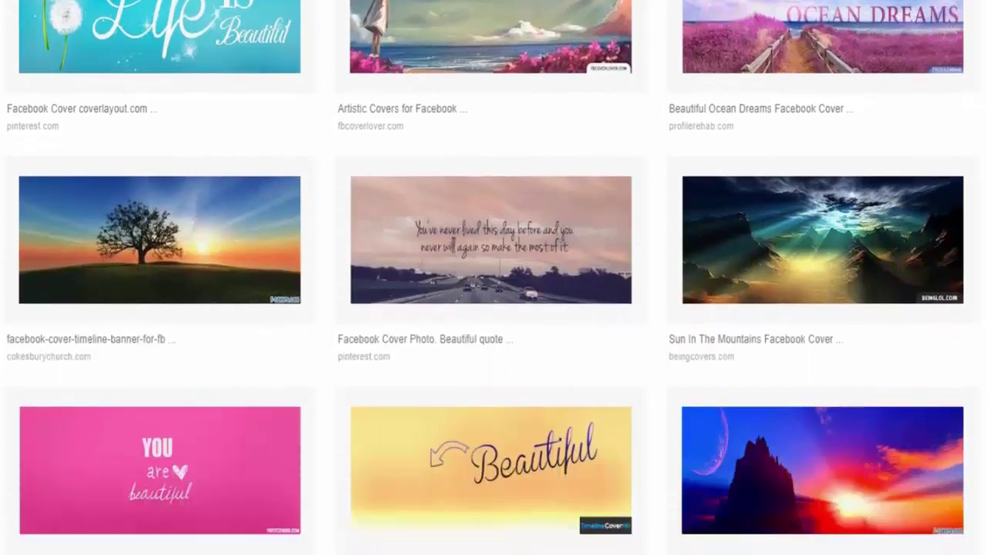
scroll(491, 278, "down", 4)
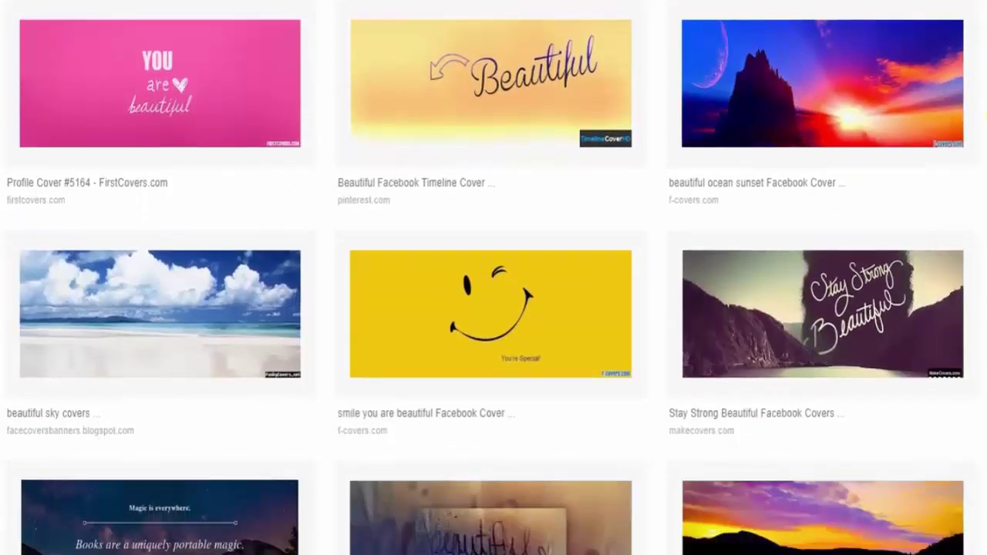
scroll(491, 277, "down", 3)
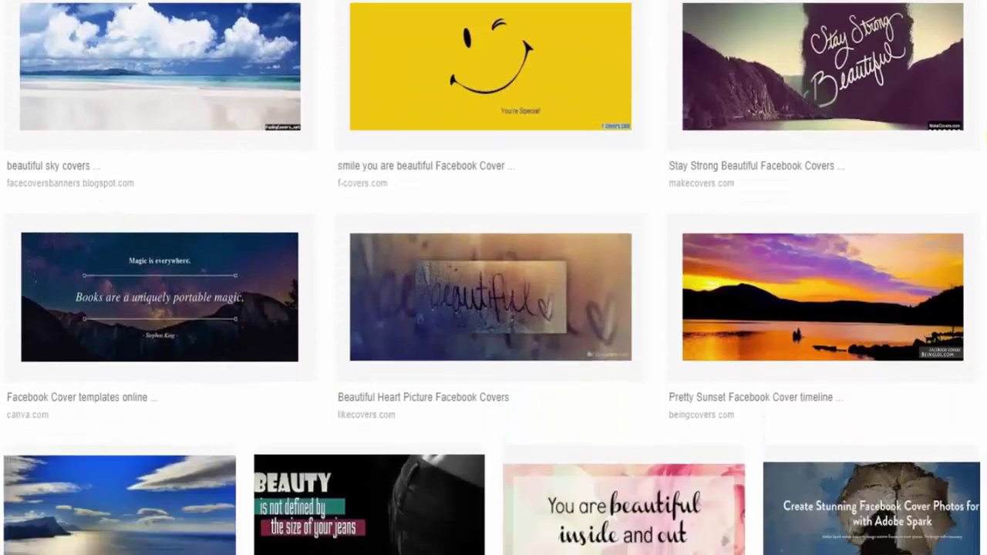
scroll(490, 278, "down", 2)
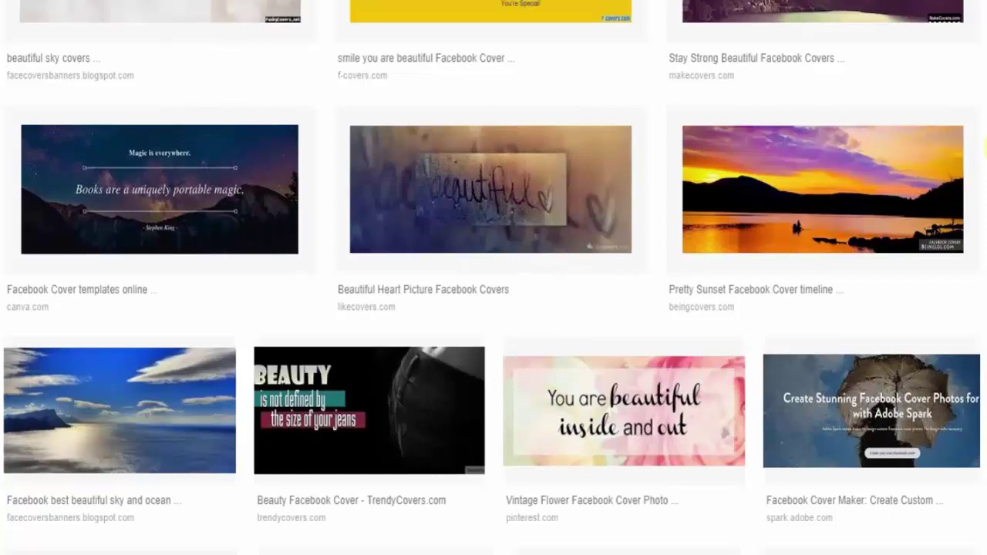
scroll(491, 278, "down", 3)
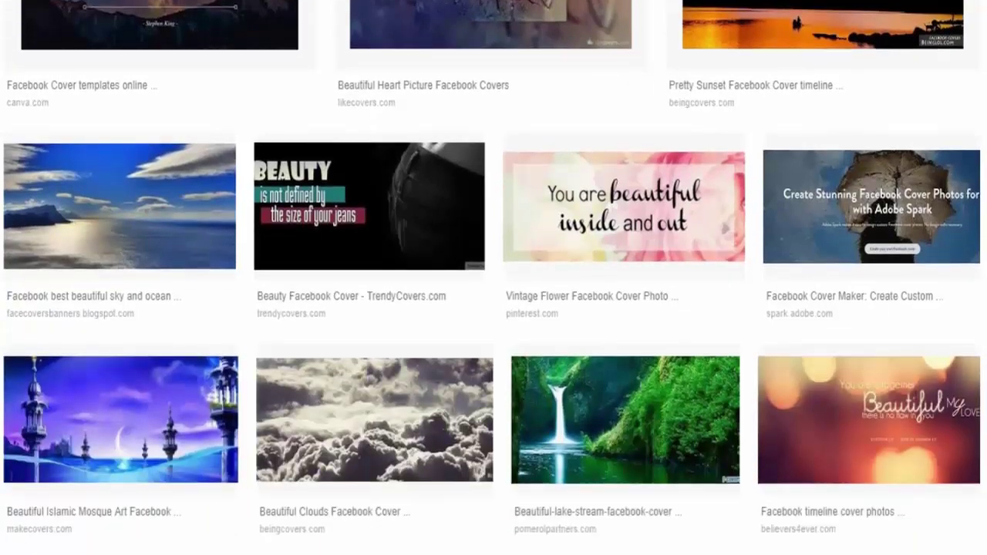
scroll(491, 278, "down", 1)
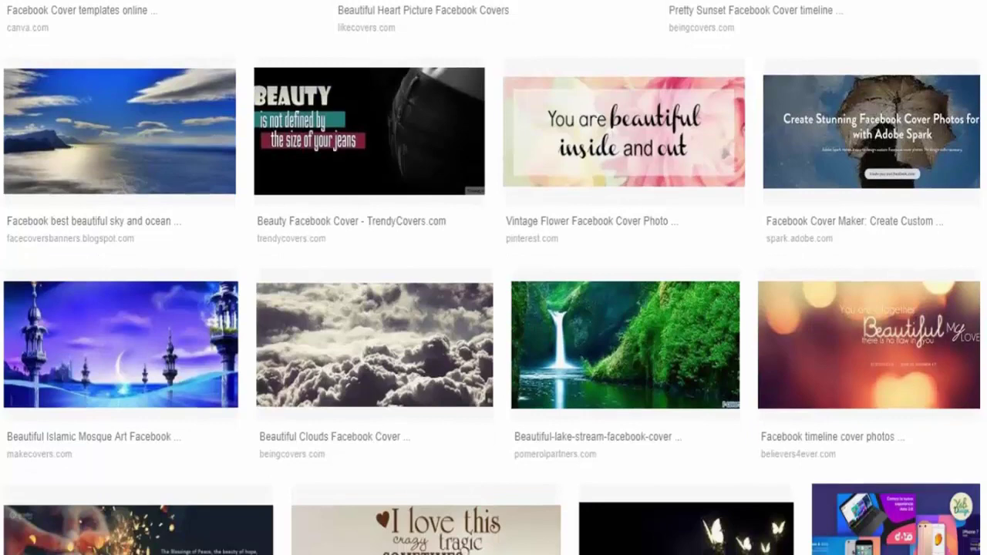
scroll(490, 278, "down", 1)
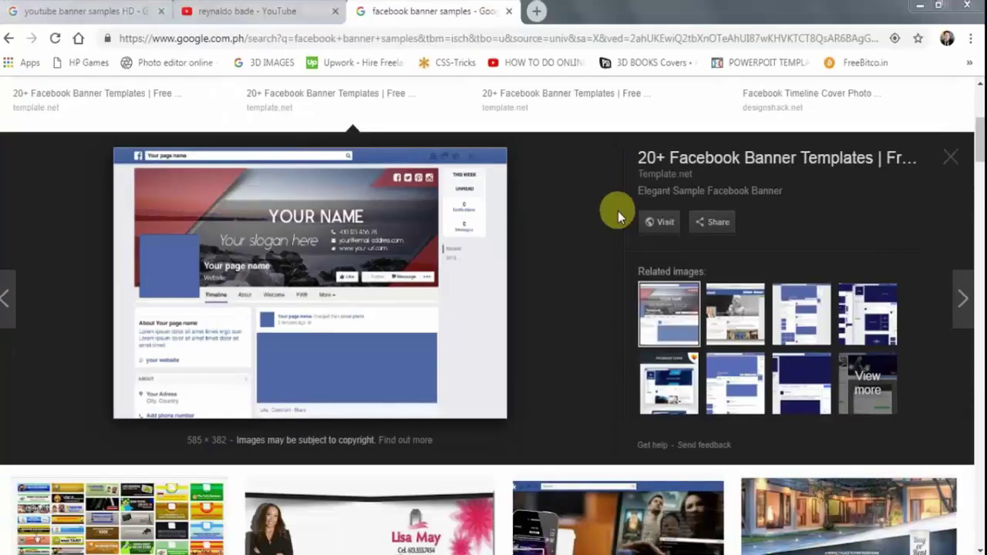
left_click(289, 17)
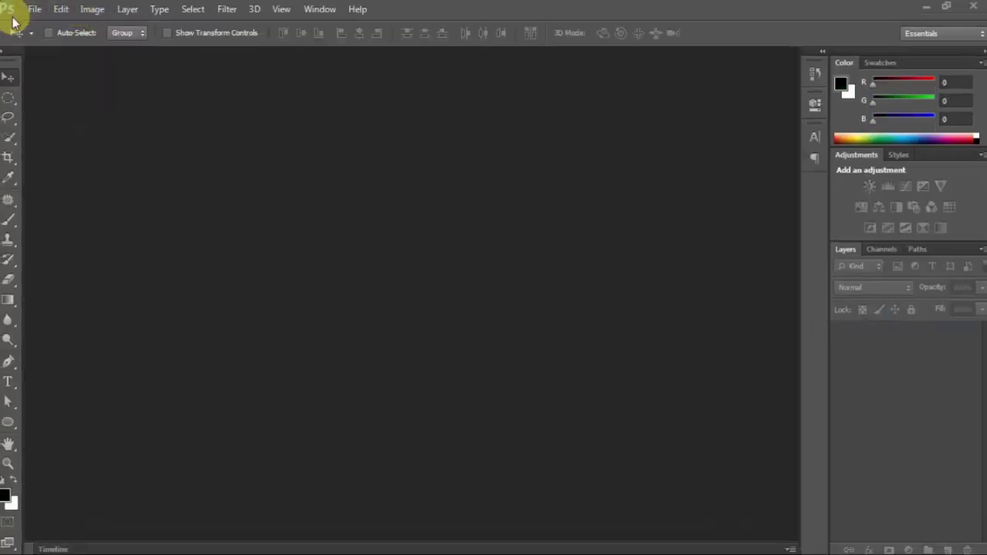
Create a new 2560 × 1440 pixel RGB document named banner with a white background.
left_click(35, 9)
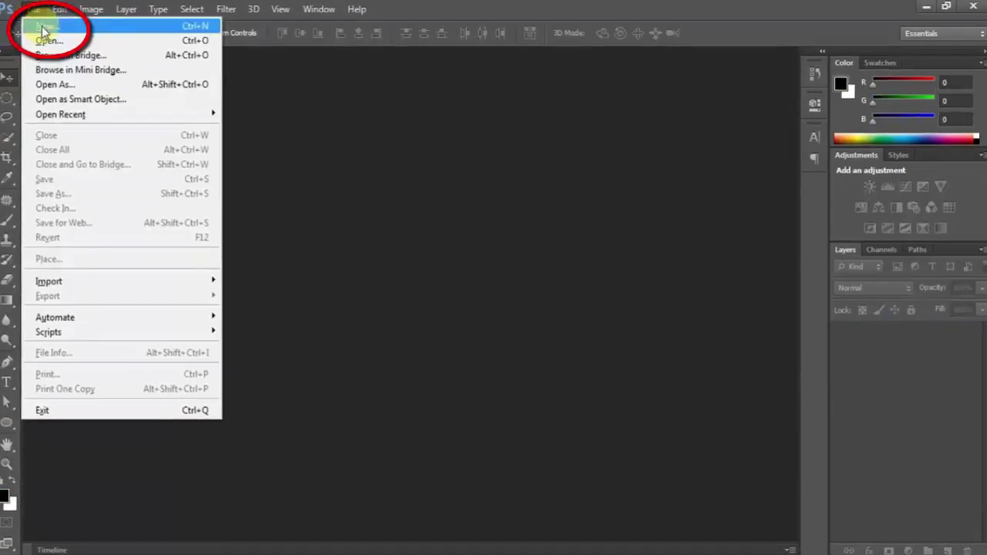
left_click(47, 25)
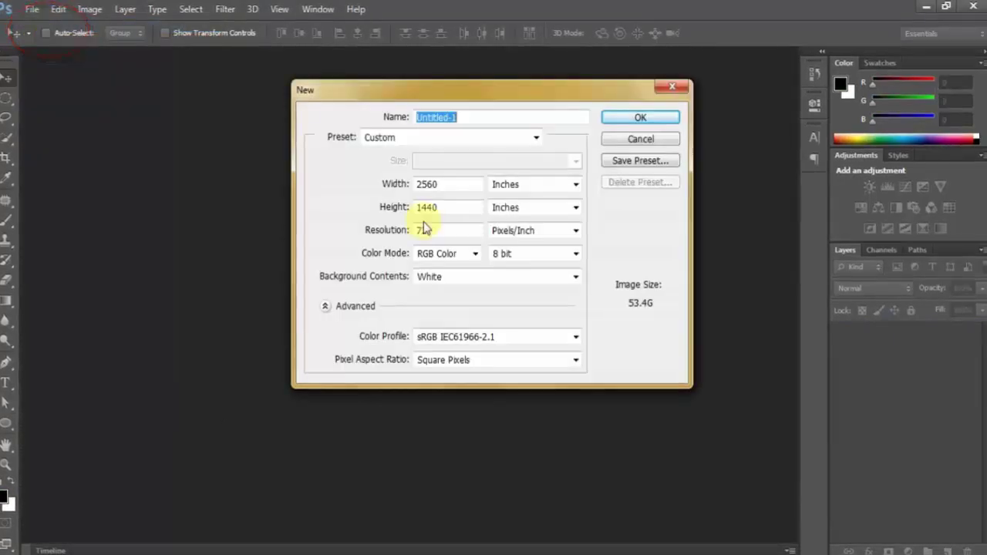
left_click(636, 122)
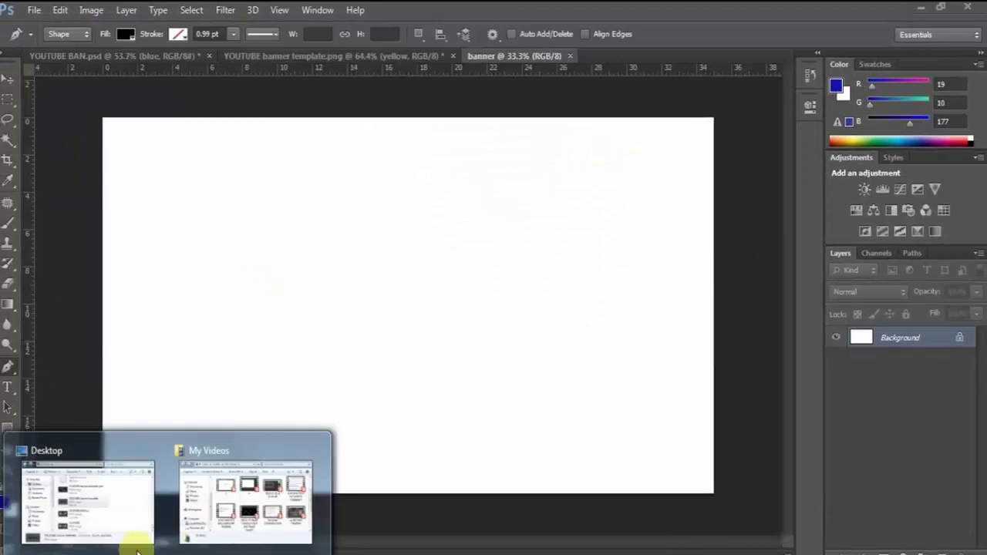
Place the YOUTUBE banner template PNG from the Desktop into the banner document and stretch it to fill the canvas height.
left_click(121, 504)
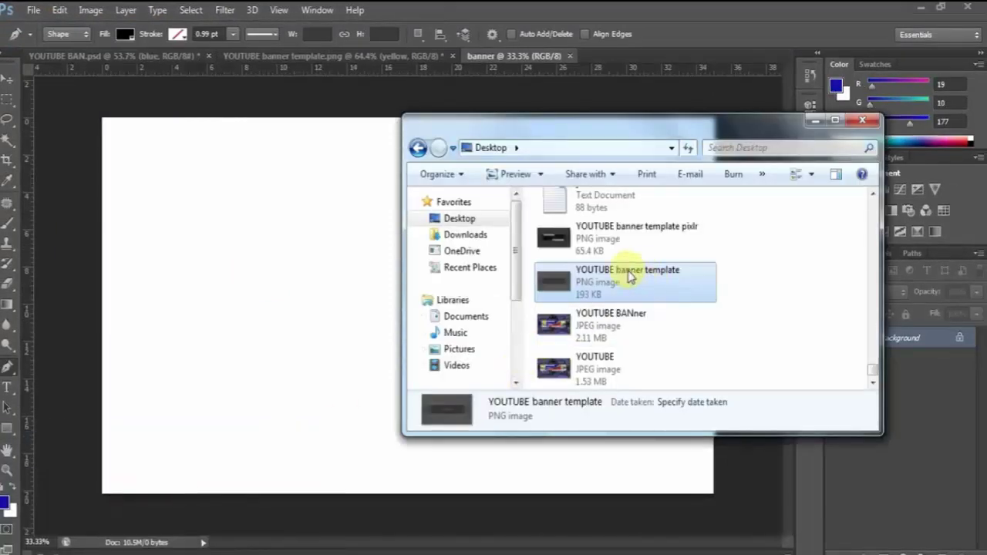
left_click_drag(633, 276, 218, 302)
left_click(554, 344)
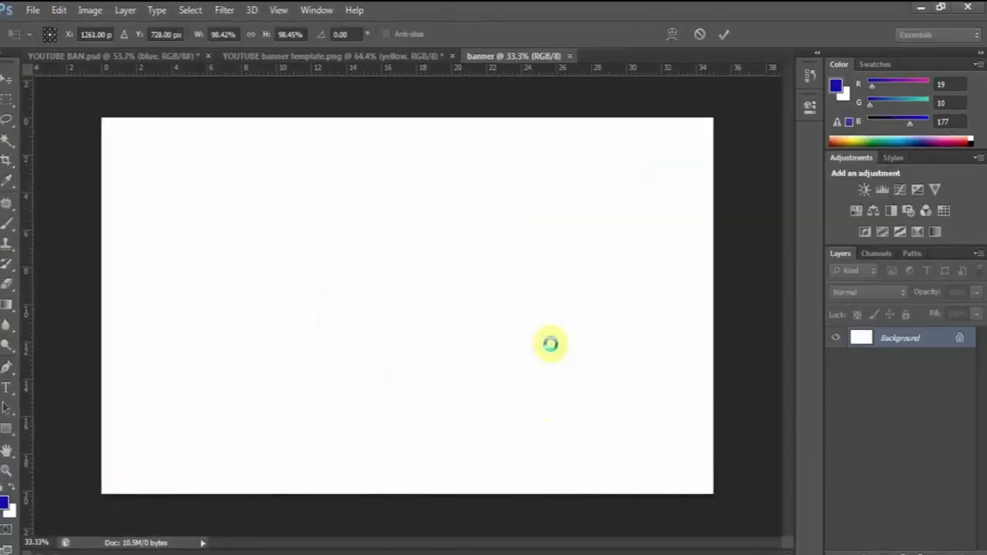
left_click_drag(409, 123, 404, 116)
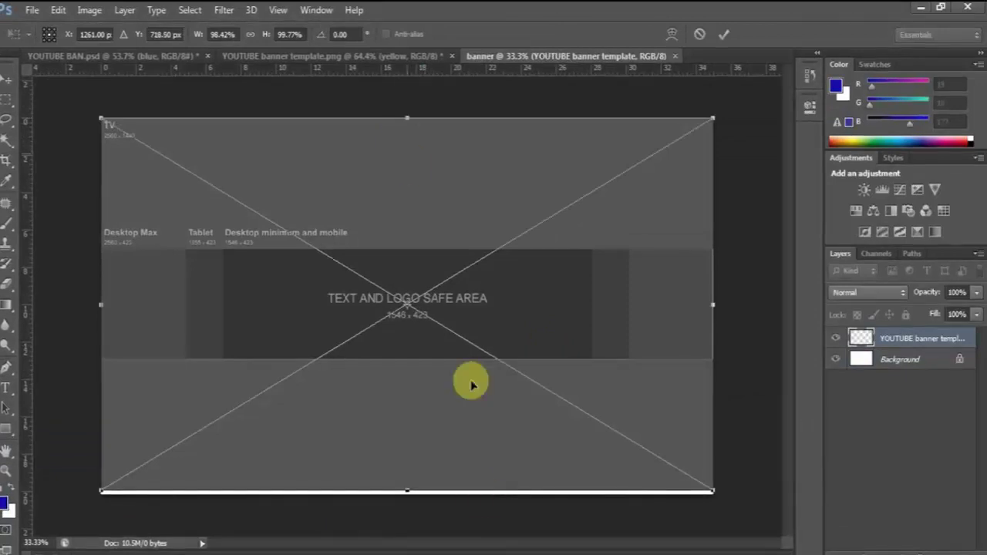
left_click_drag(406, 490, 405, 493)
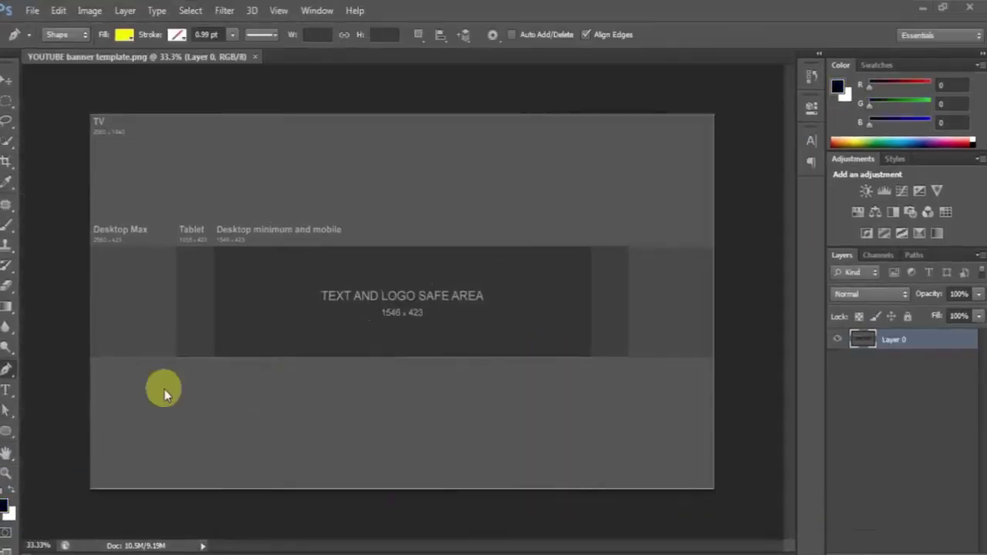
Draw a yellow diagonal band with the Pen tool from the safe area's lower-left corner to its upper-right corner.
left_click(214, 337)
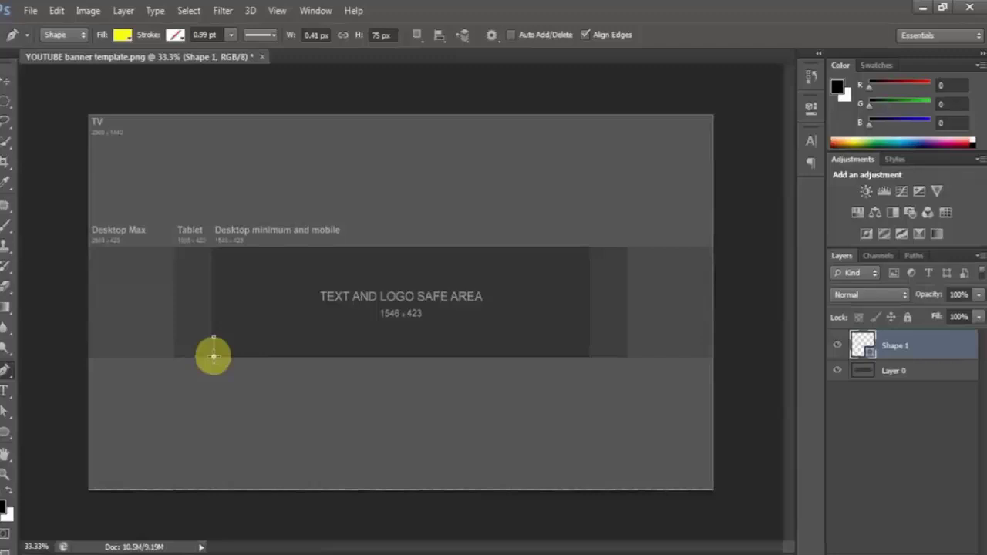
left_click(213, 357)
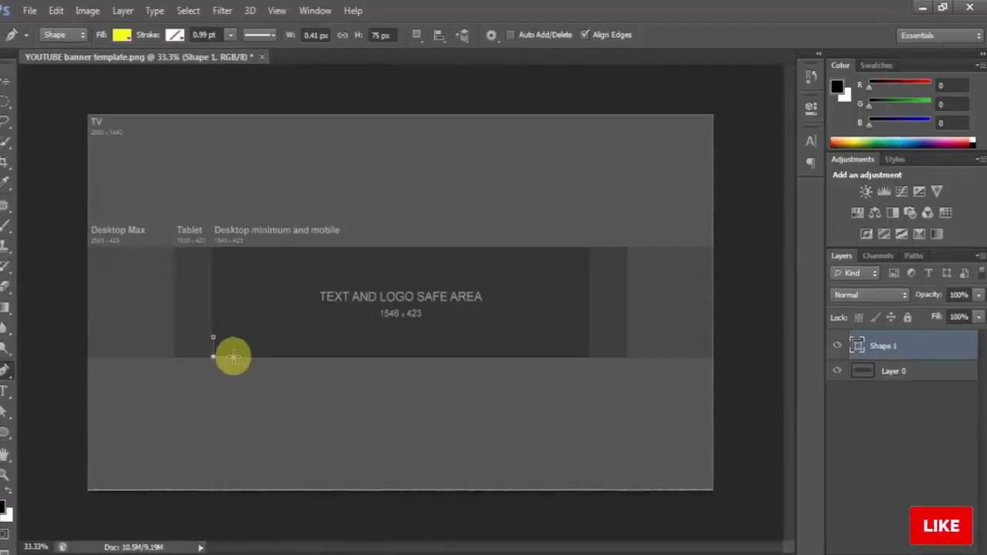
left_click(233, 356)
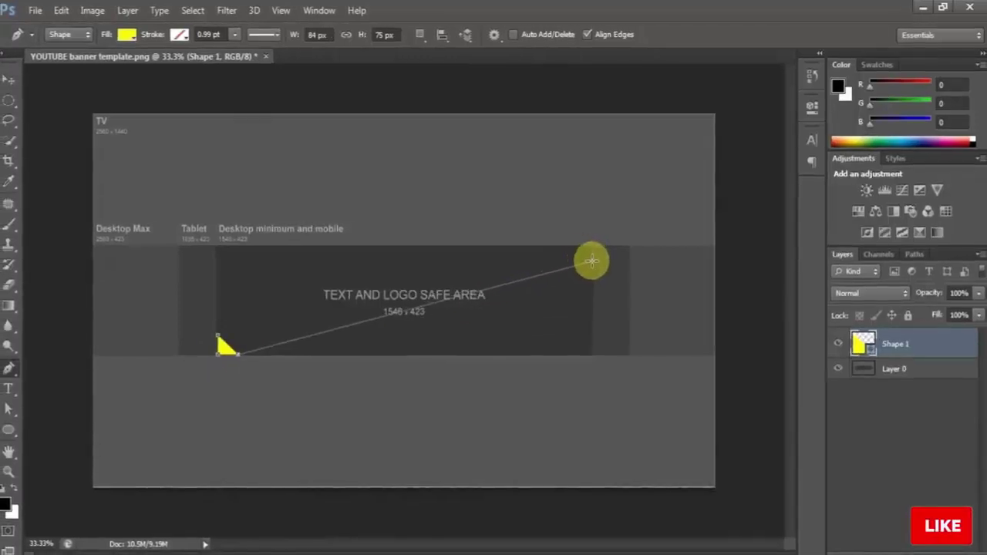
left_click(592, 261)
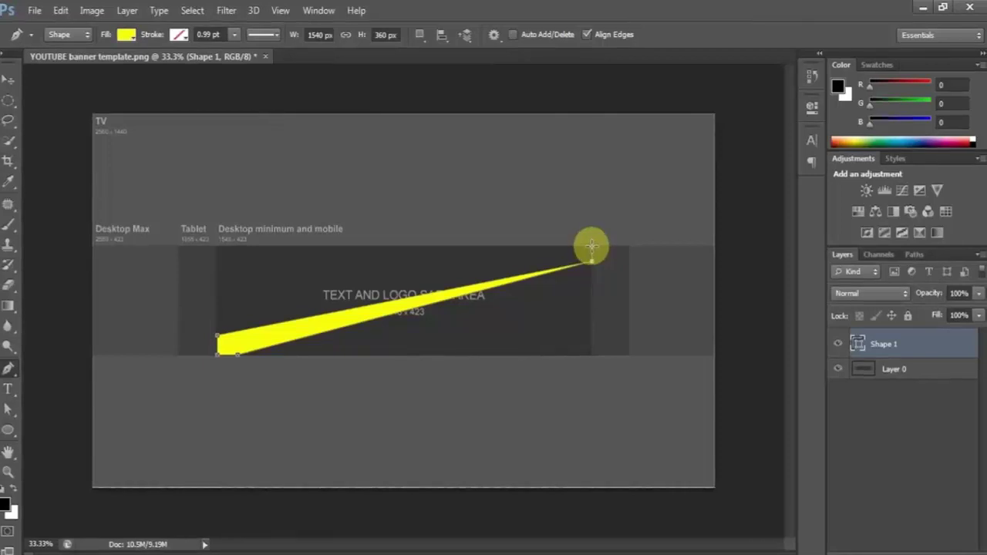
left_click(589, 246)
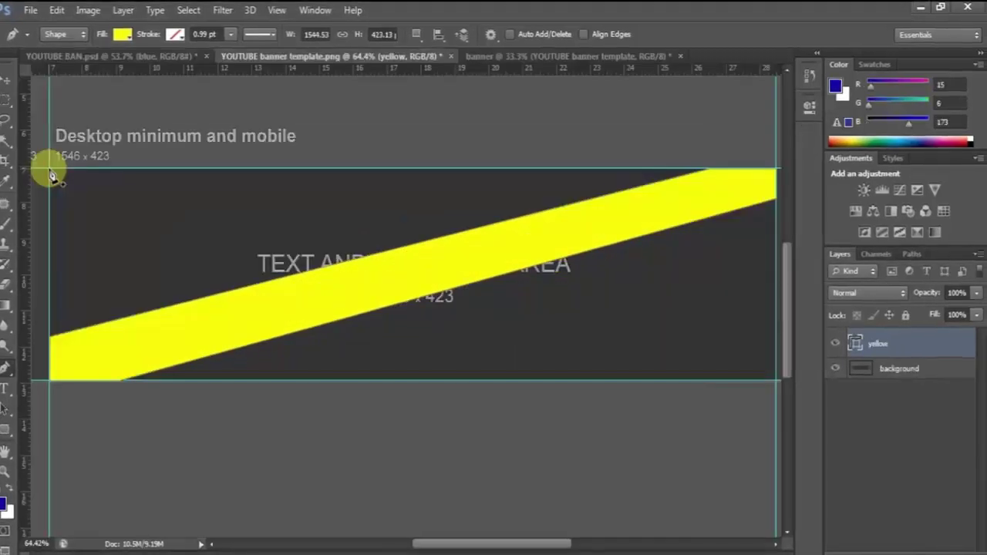
Draw a closed Pen shape about 1435 × 369 px covering the safe area's upper-left part, with its slanted edge along the yellow band.
left_click(49, 168)
left_click(50, 354)
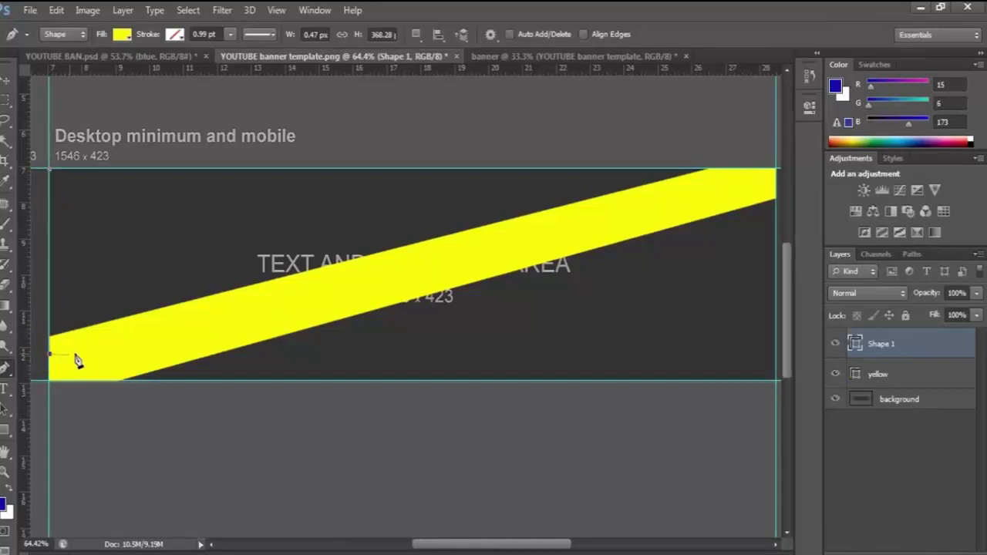
left_click(89, 355)
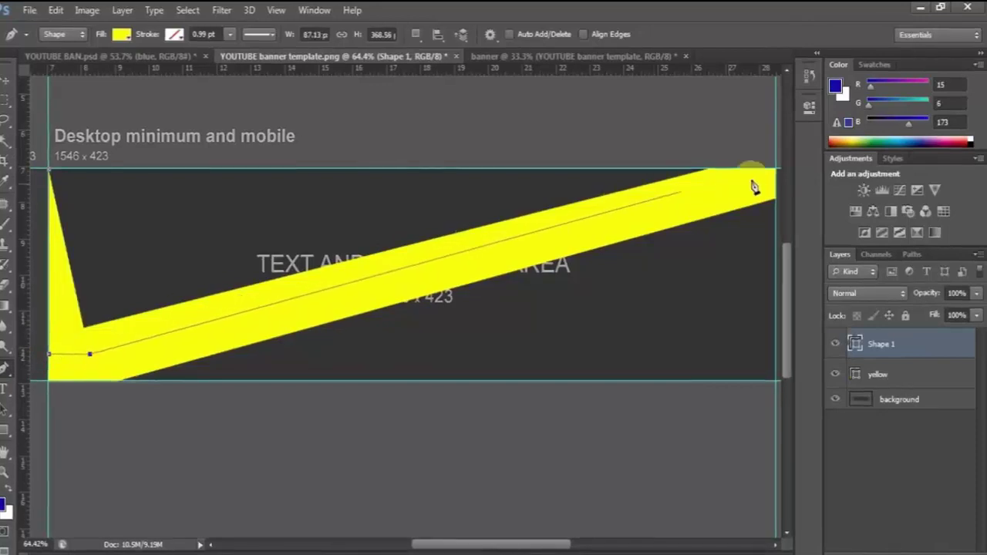
left_click(724, 170)
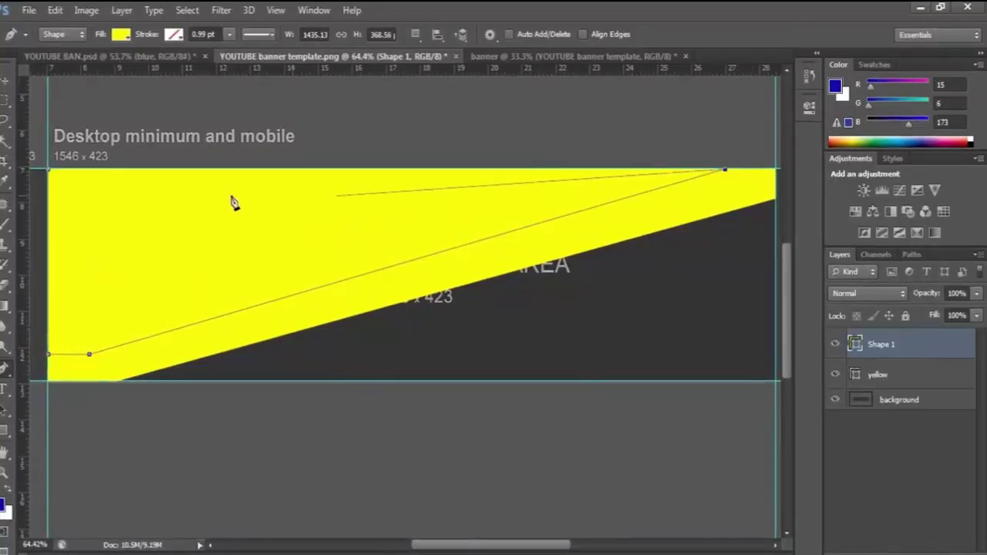
left_click(49, 170)
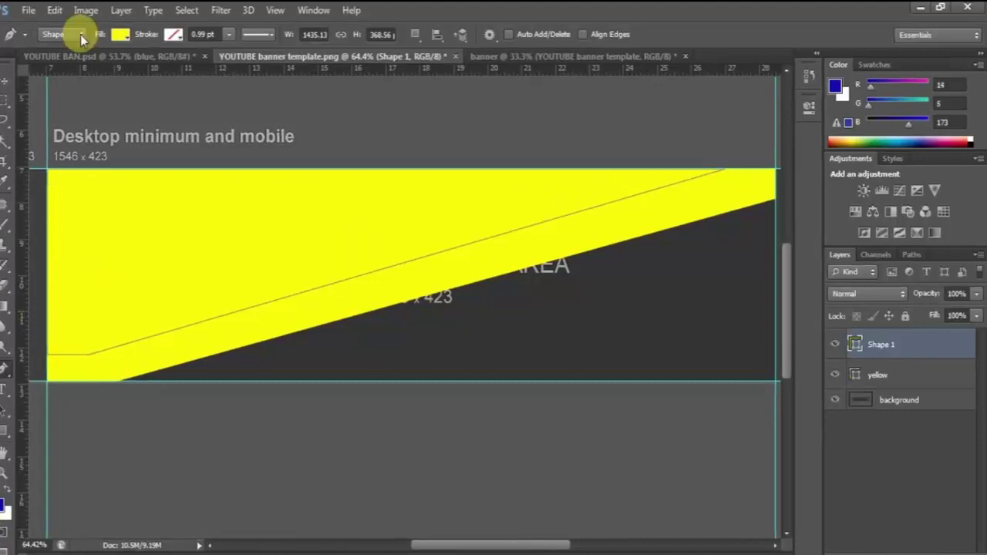
Fill the new upper-left shape with dark blue and rename its layer blue.
left_click(131, 37)
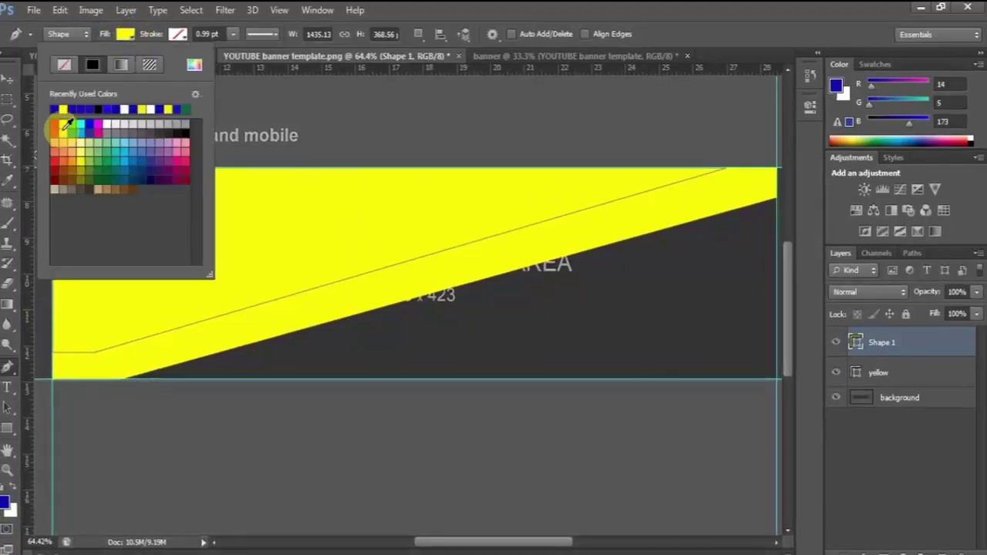
left_click(54, 116)
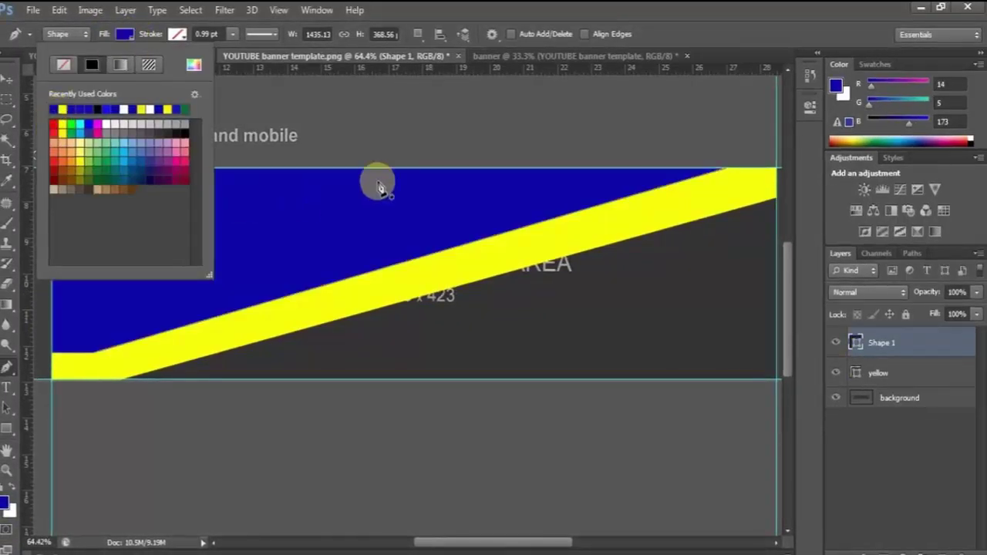
left_click(483, 13)
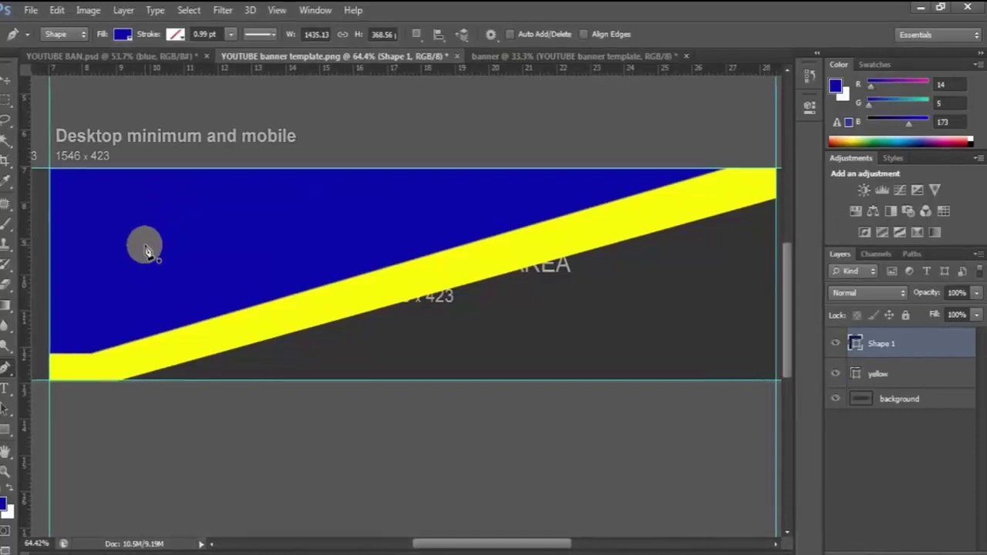
left_click(886, 345)
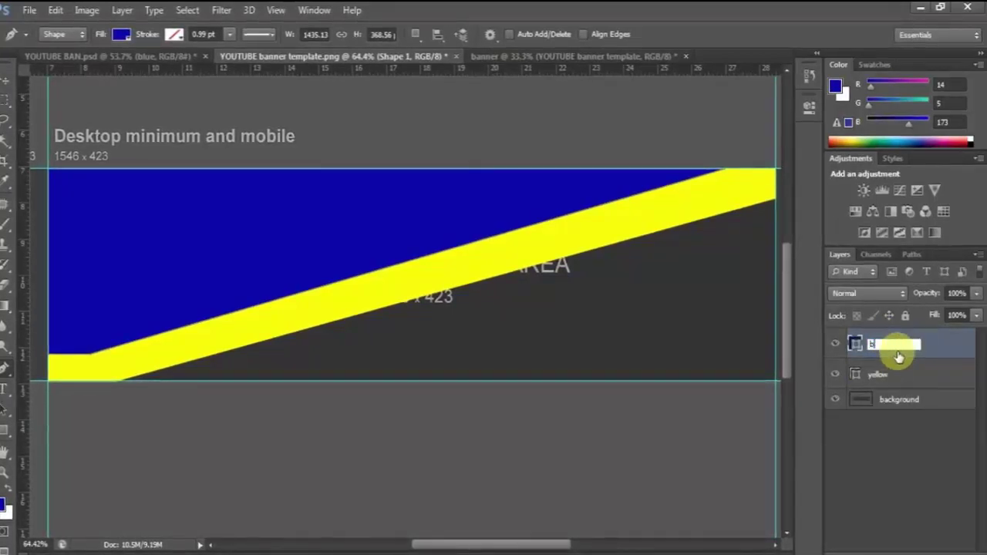
type("blue")
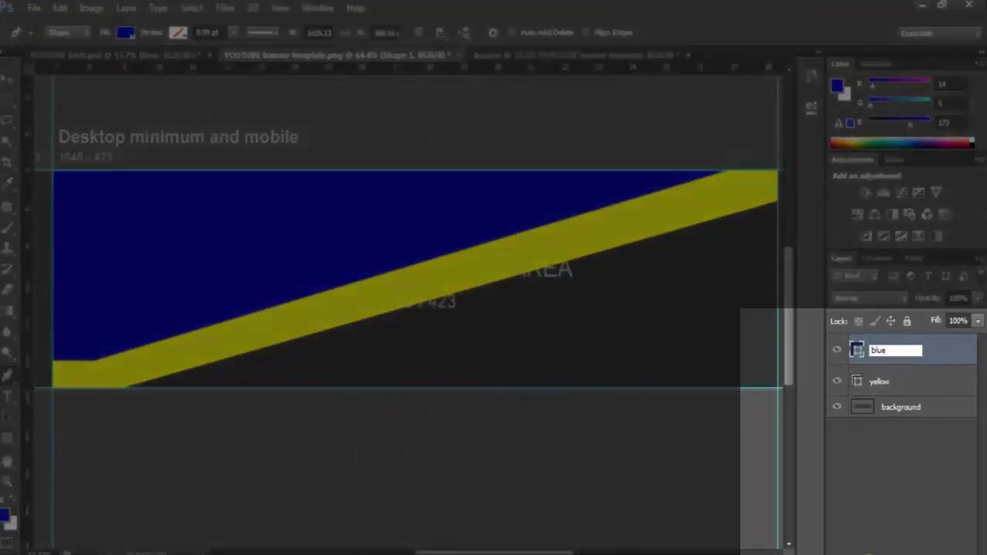
Apply a linear Gradient Overlay to the blue layer using the light-to-dark blue preset.
left_click(871, 553)
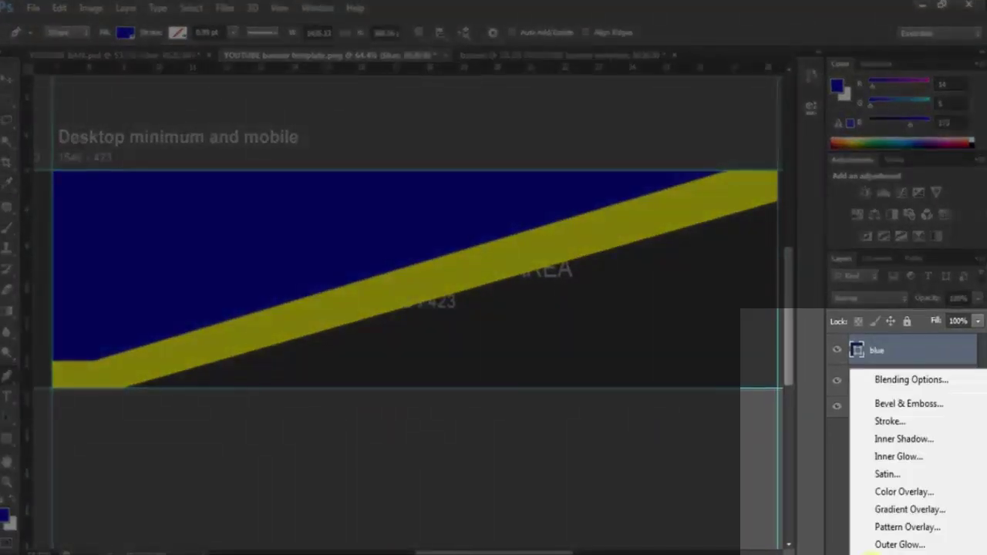
left_click(901, 512)
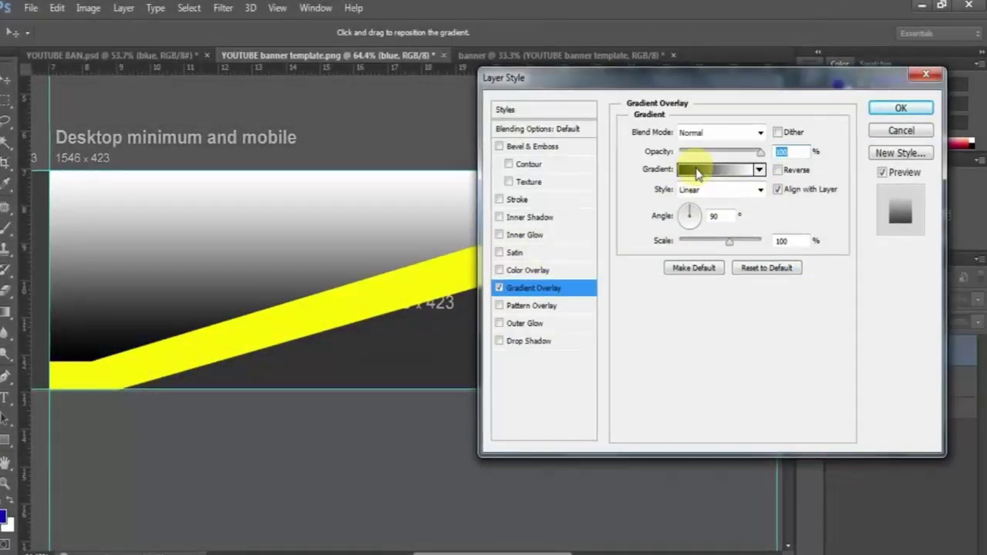
left_click(697, 171)
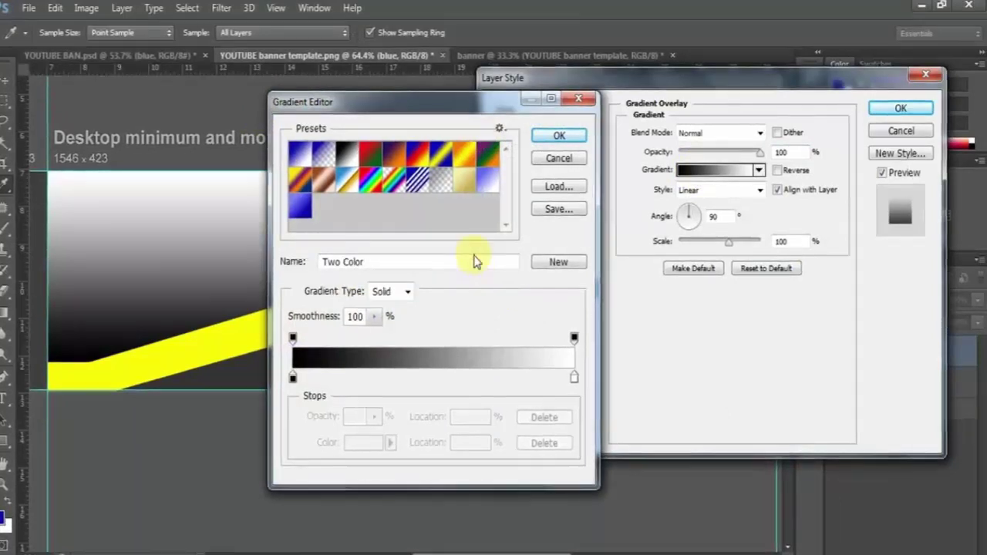
left_click(301, 207)
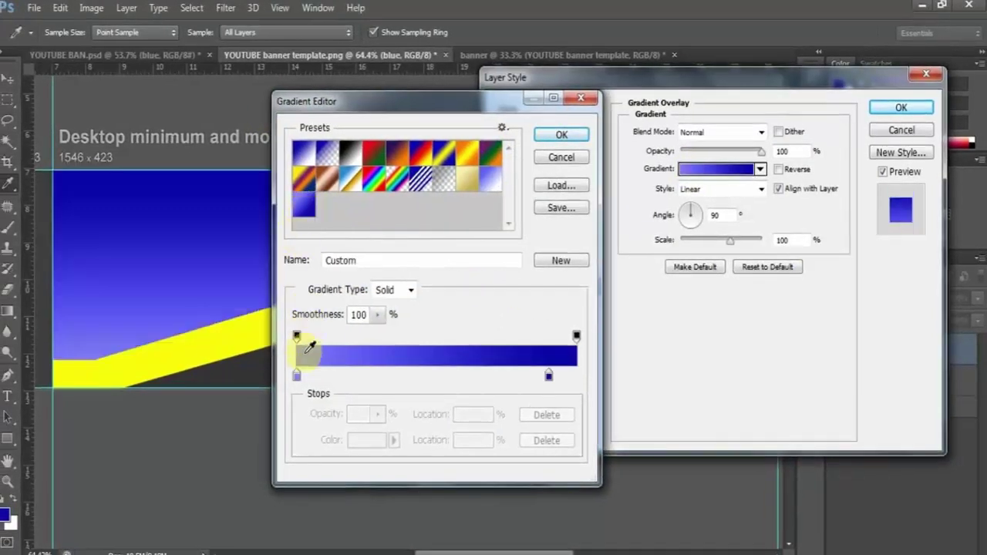
left_click(561, 135)
left_click(901, 109)
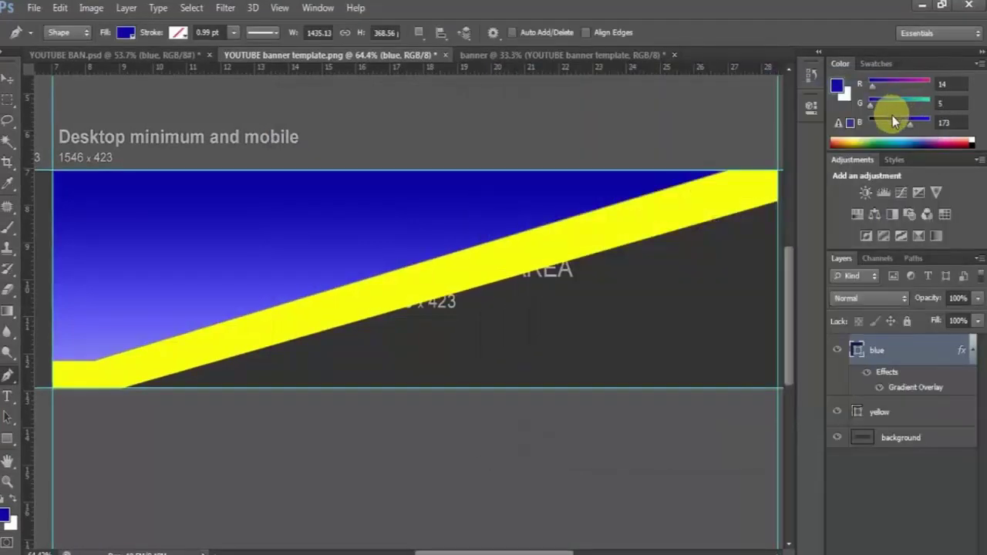
Draw a closed Pen shape about 1454 × 378 px covering the safe area's lower-right part, with its slanted edge along the yellow band.
left_click(734, 193)
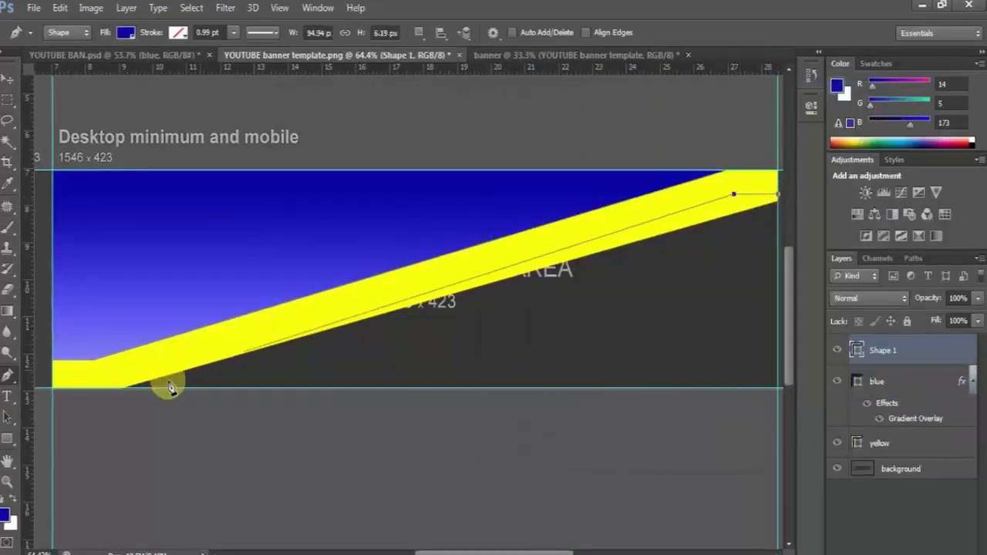
left_click(95, 388)
left_click_drag(709, 378, 776, 392)
left_click(776, 228)
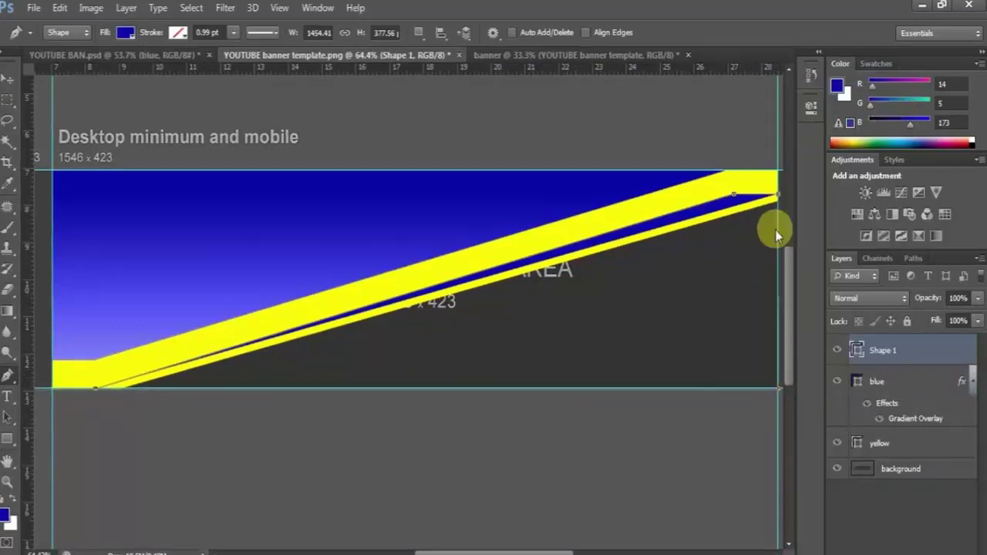
Fill the new lower-right shape with red and rename its layer yellow.
left_click(126, 34)
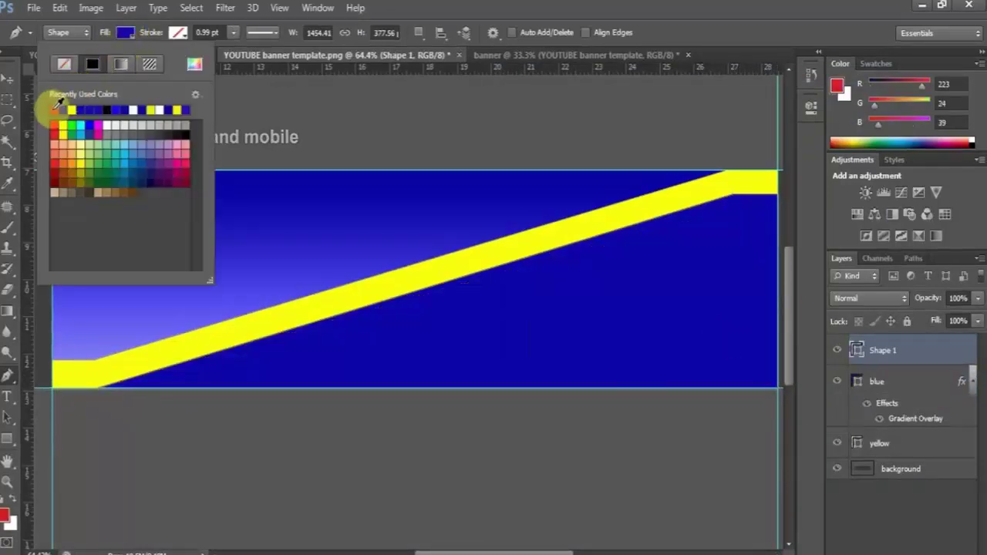
left_click(54, 110)
double_click(888, 351)
type("yello")
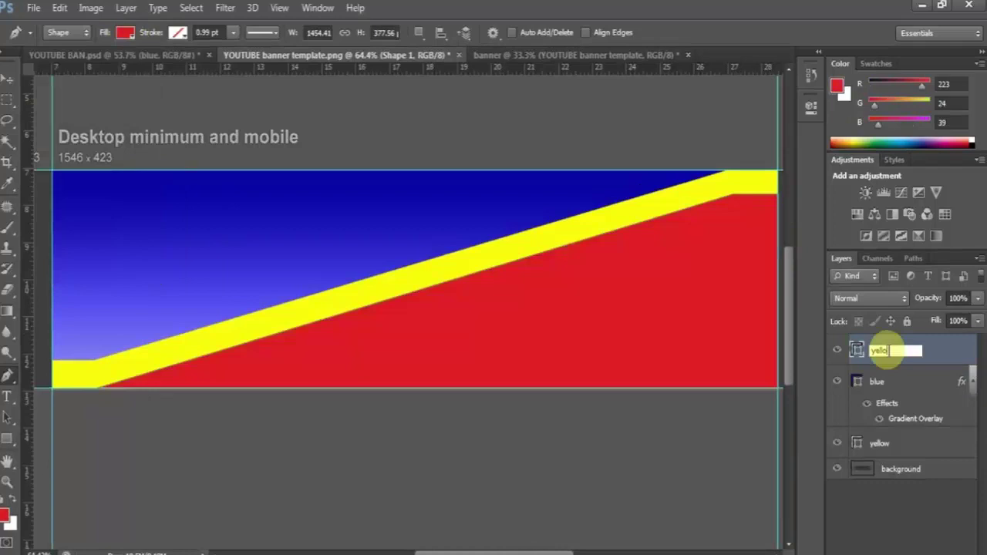
type("w")
Apply a linear Gradient Overlay to the lower-right shape's layer using the red gradient preset.
right_click(884, 350)
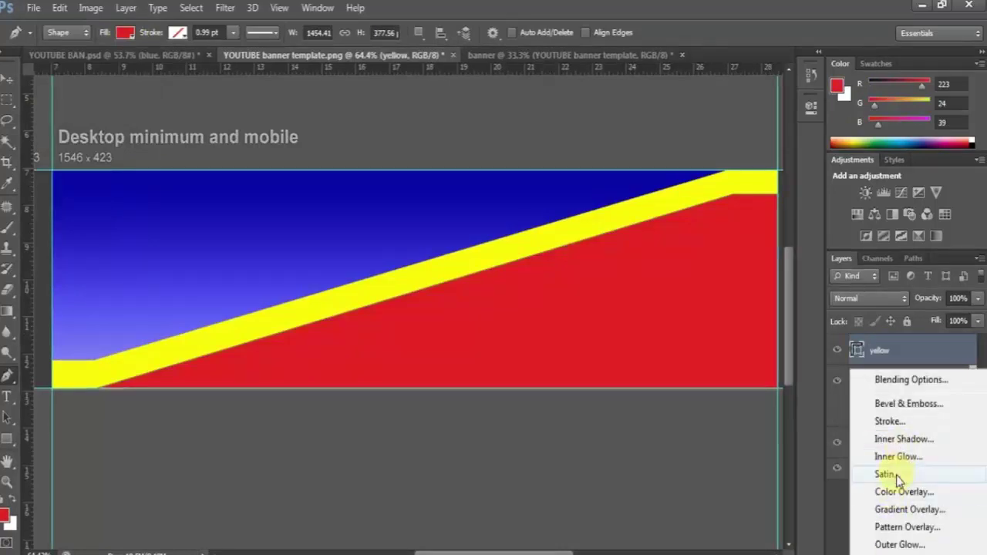
left_click(905, 510)
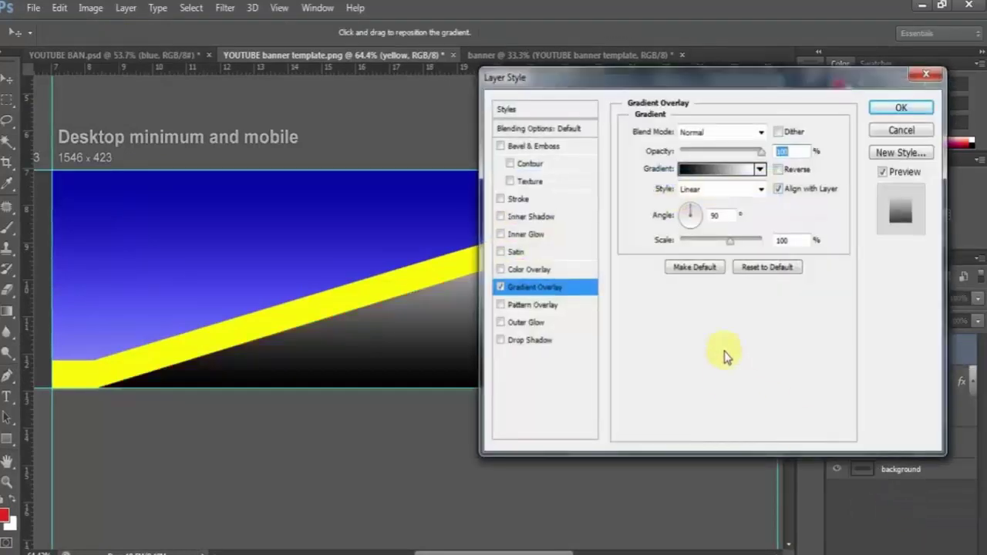
left_click(693, 177)
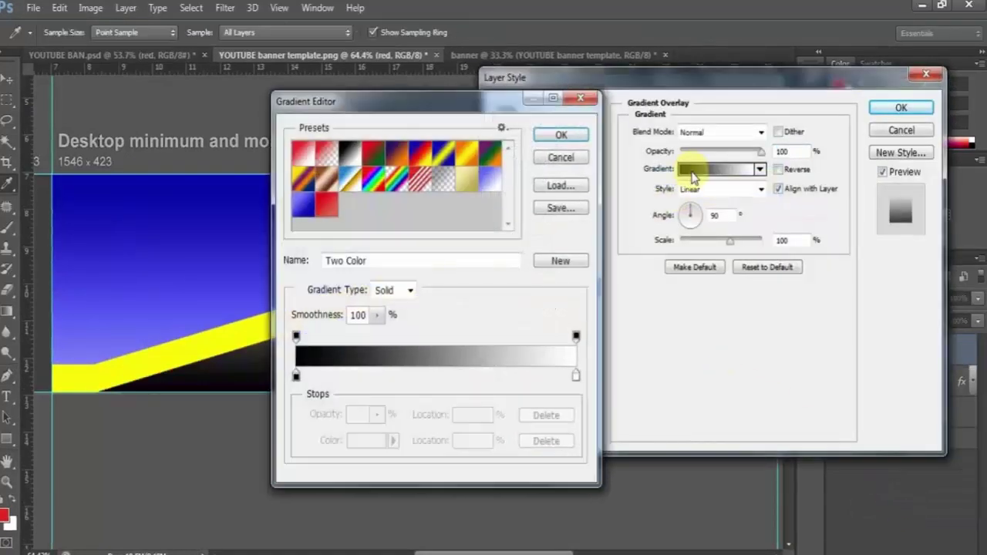
left_click(325, 207)
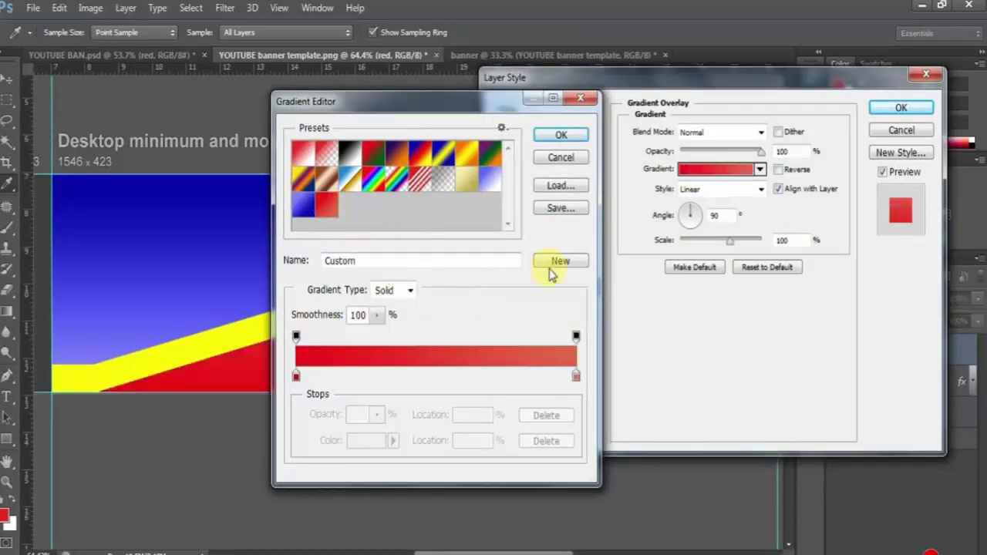
left_click(561, 136)
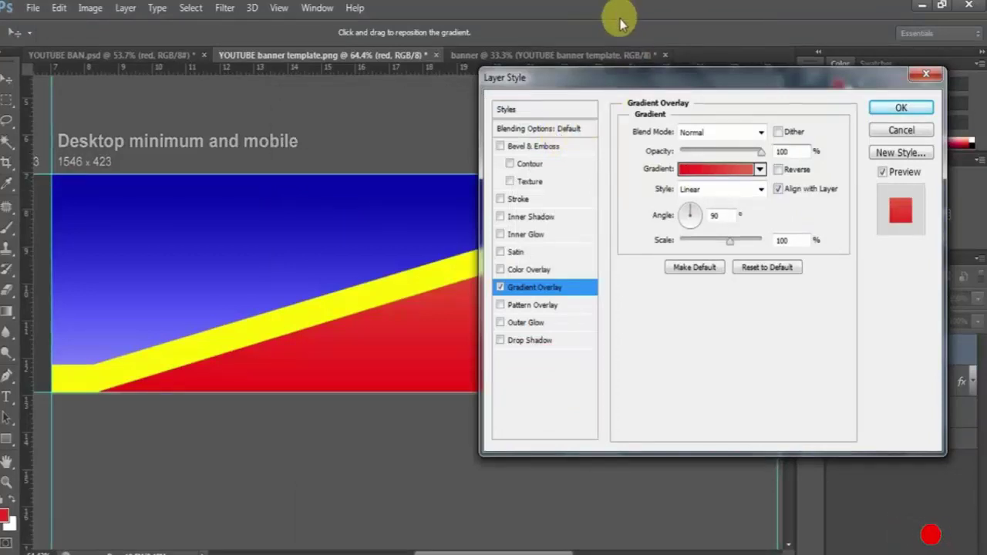
left_click(902, 108)
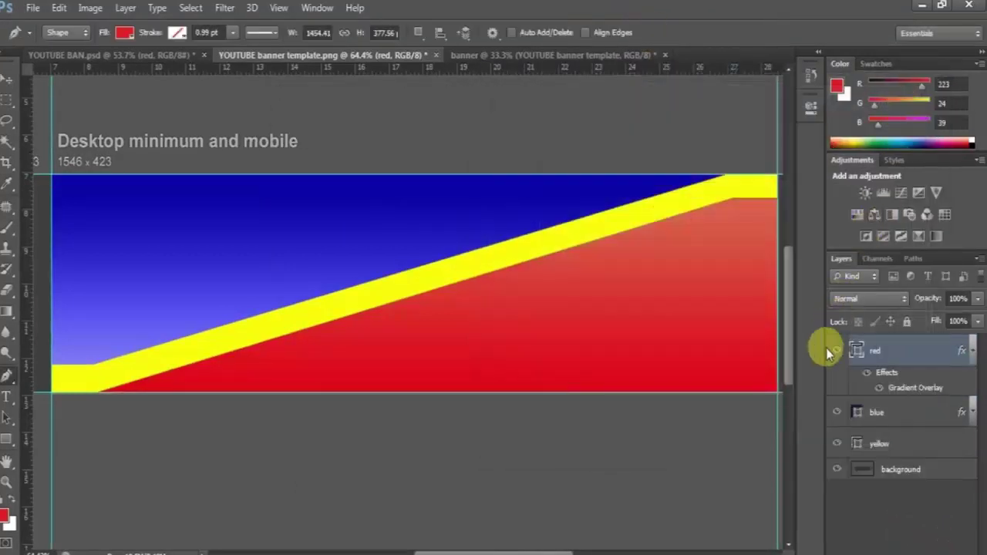
Draw a closed Pen strip about 695 × 46 px along the safe area's upper-left edge, with a curved right end.
left_click(51, 198)
left_click(334, 198)
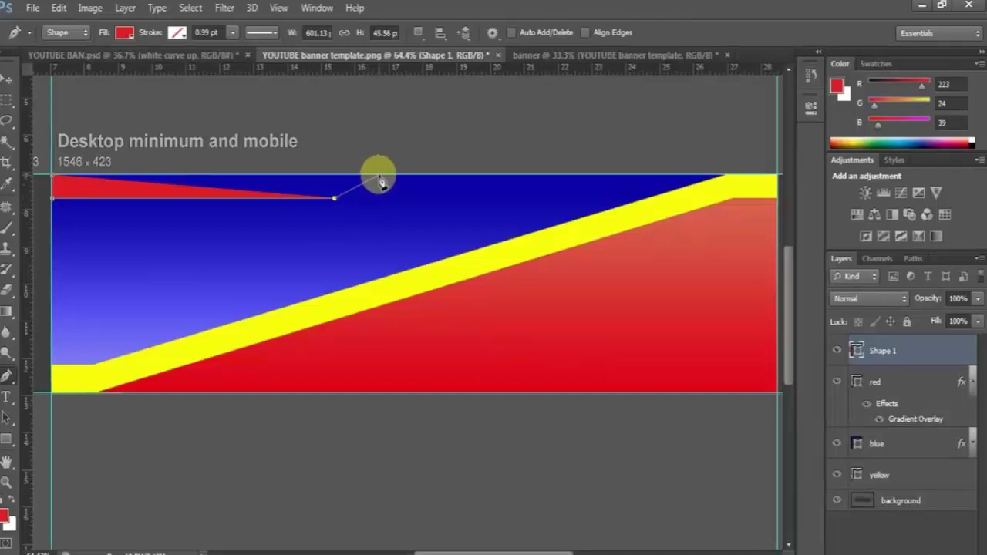
left_click_drag(379, 177, 392, 179)
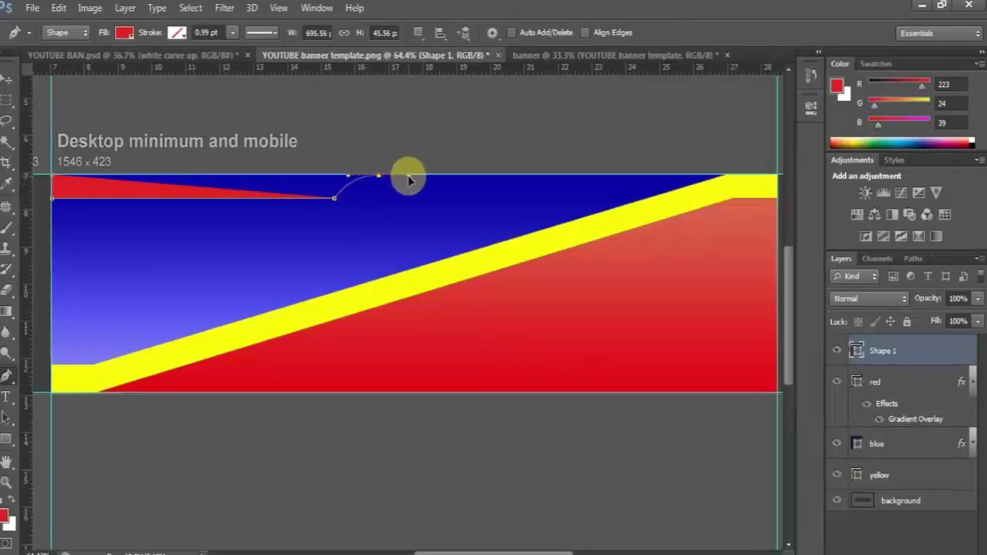
left_click_drag(409, 177, 410, 177)
left_click(379, 176, "alt")
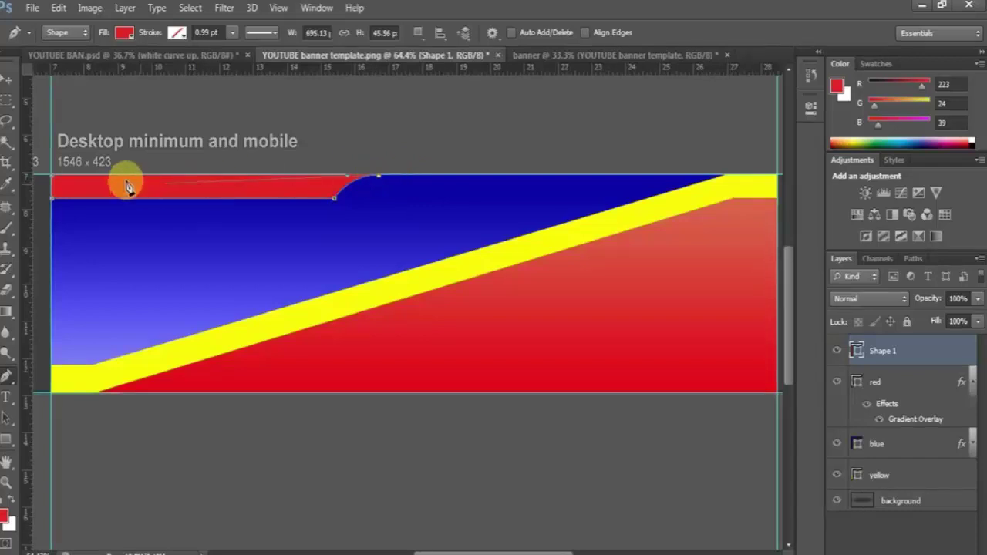
left_click(51, 177)
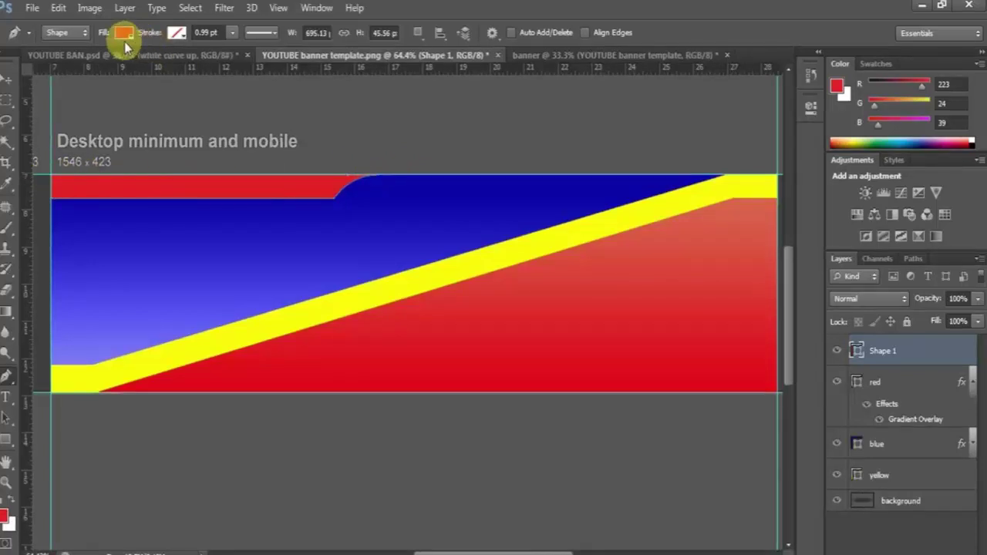
Fill the upper-left curved strip with white.
left_click(128, 35)
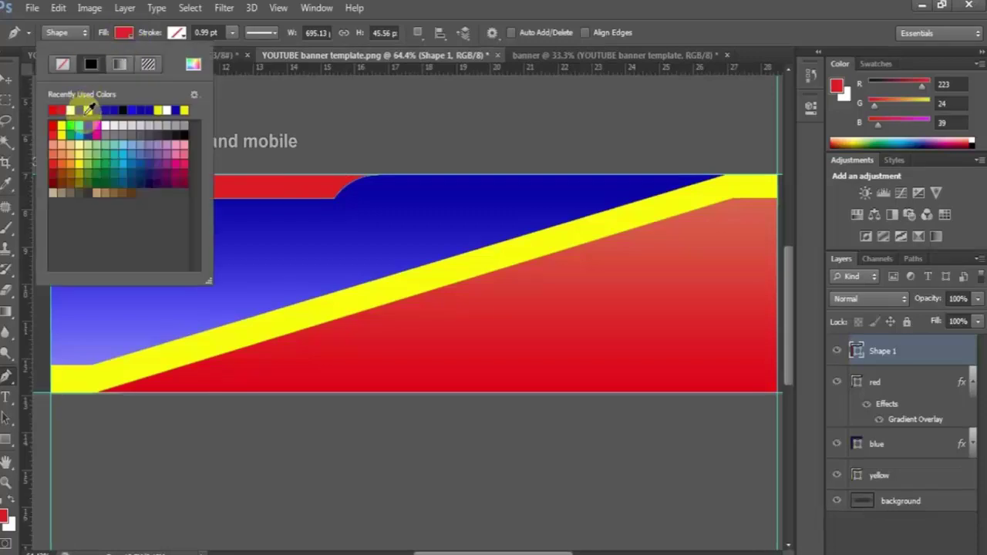
left_click(107, 126)
left_click(109, 126)
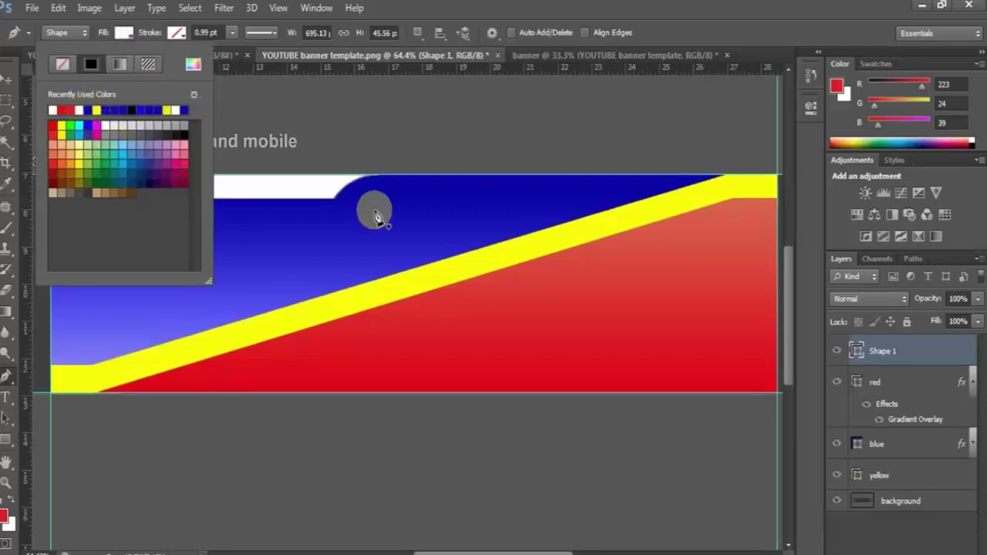
Draw a closed white Pen strip about 735 × 57 px along the safe area's lower-right edge, with a curved left end.
left_click_drag(777, 364, 521, 370)
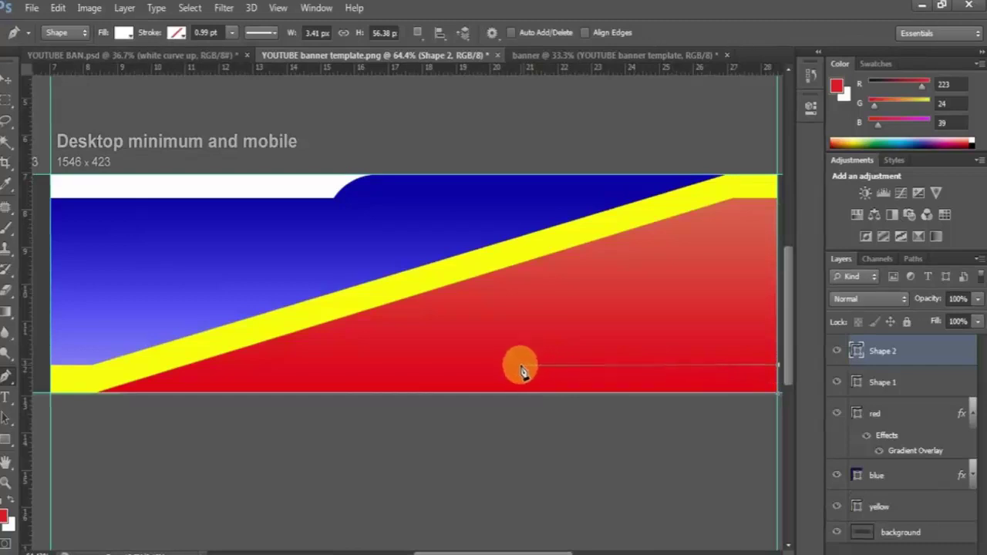
left_click(491, 365)
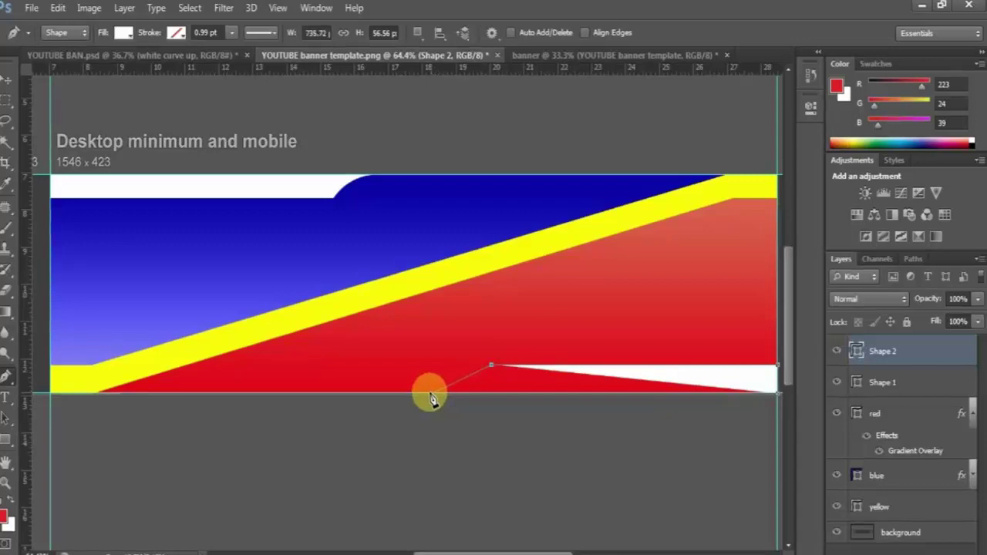
left_click(432, 397)
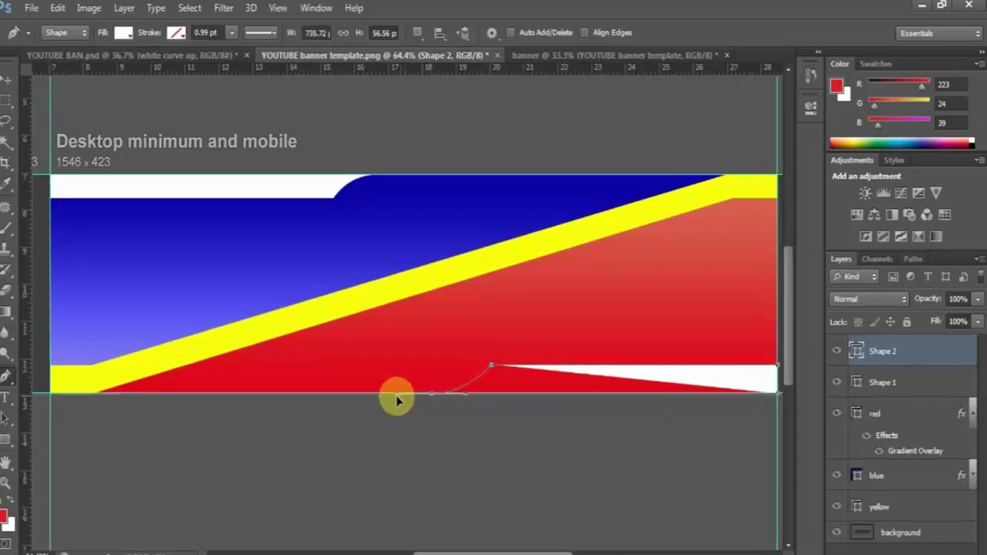
left_click_drag(395, 403, 440, 400)
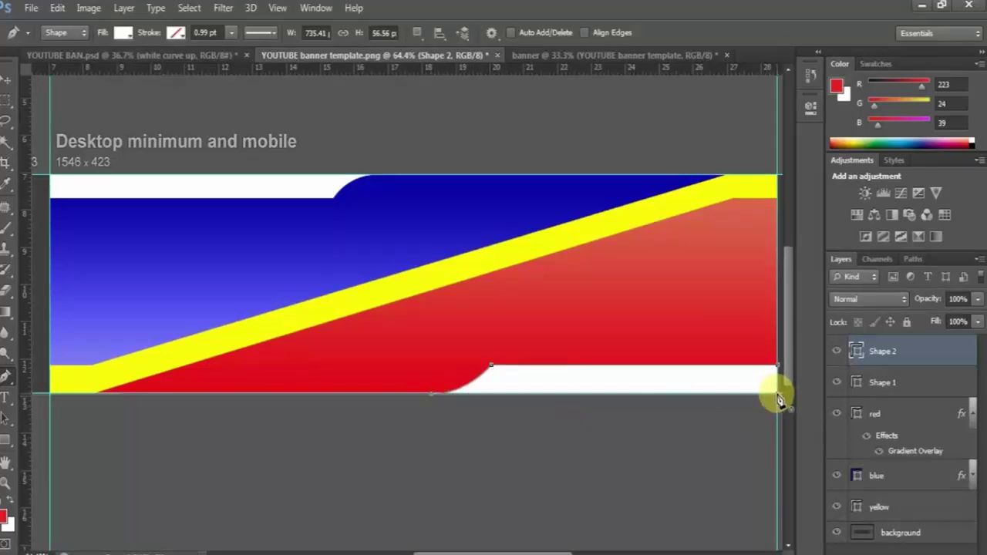
Place 3D-Gold-Star-PNG-Image from the Desktop folder, scaled to about 9.43% × 9.80%, at the left end of the upper white strip.
mouse_move(160, 552)
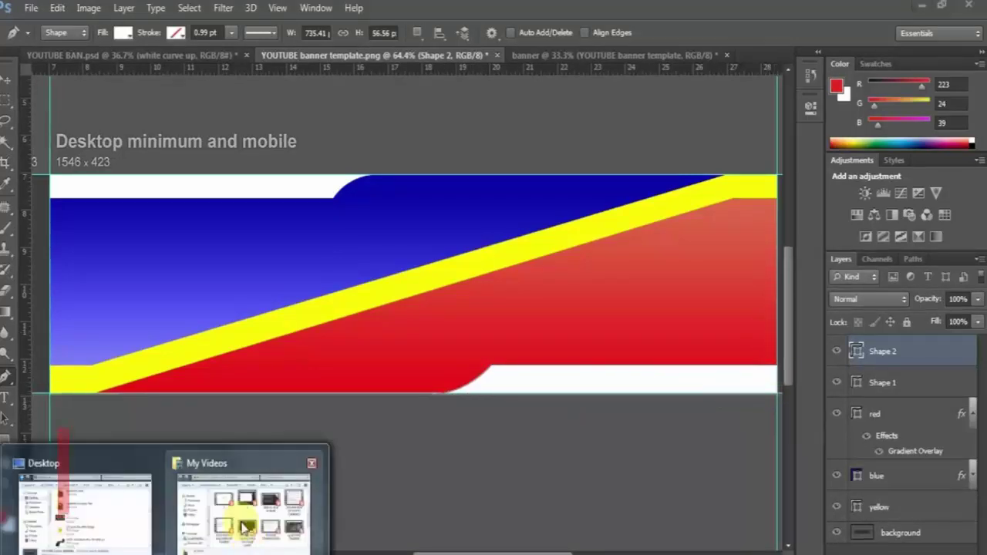
left_click(135, 510)
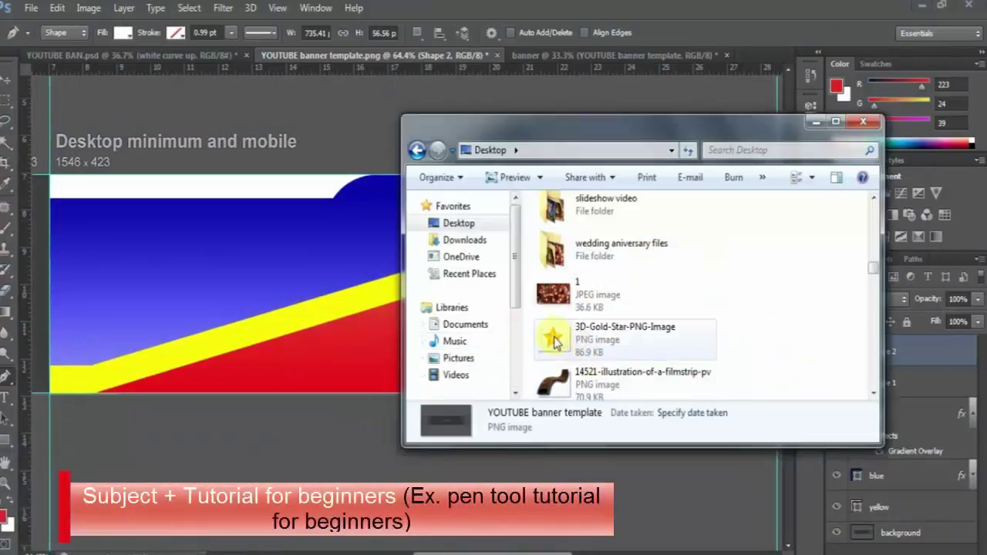
left_click_drag(563, 340, 257, 191)
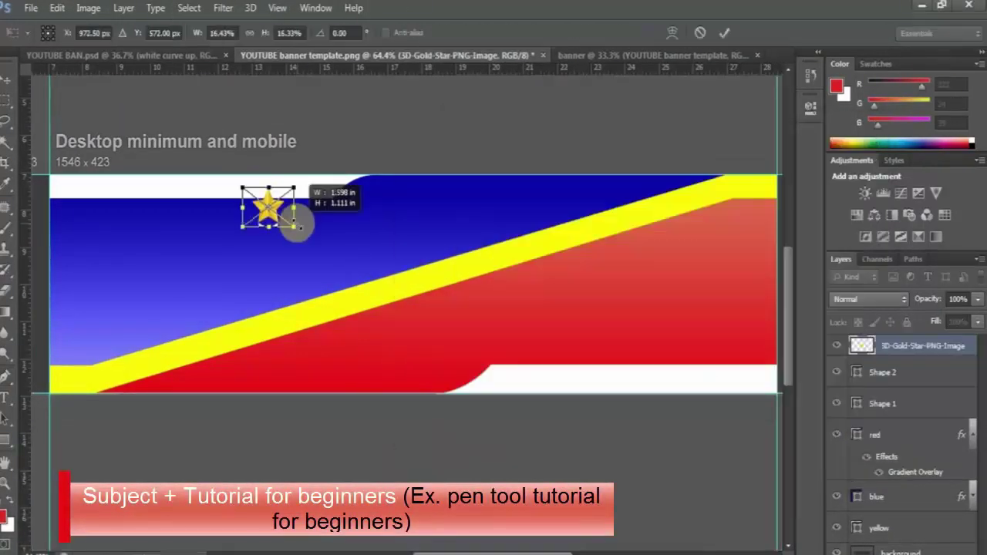
left_click_drag(295, 225, 91, 194)
key("Return")
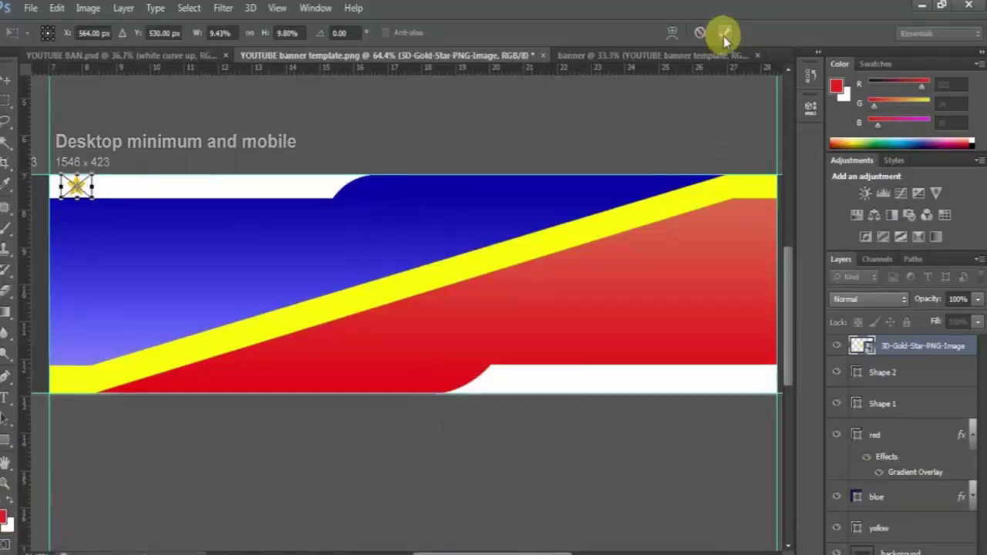
left_click(724, 36)
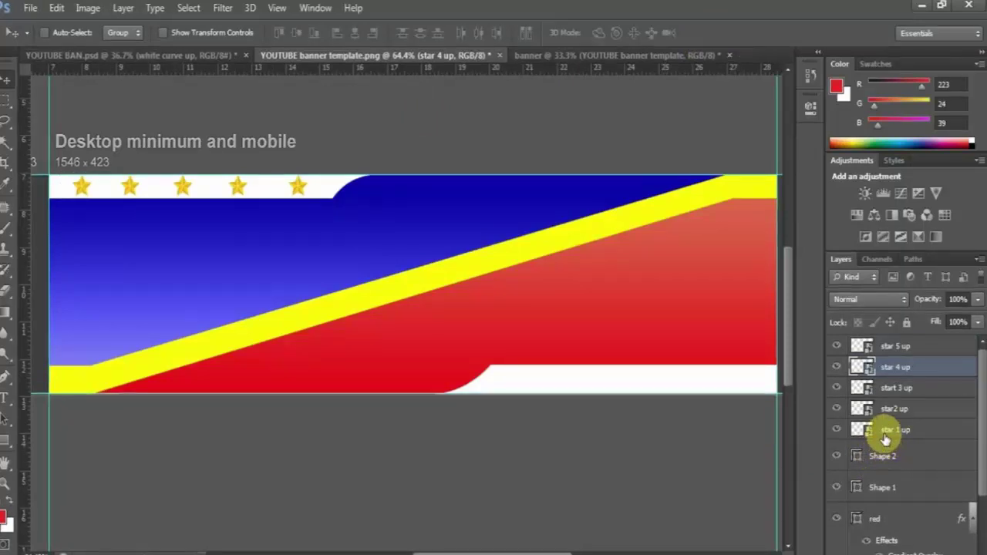
Select all five upper star layers and shift the stars slightly left along the white strip.
left_click(900, 348, "shift")
left_click(899, 388, "shift")
left_click(899, 409, "shift")
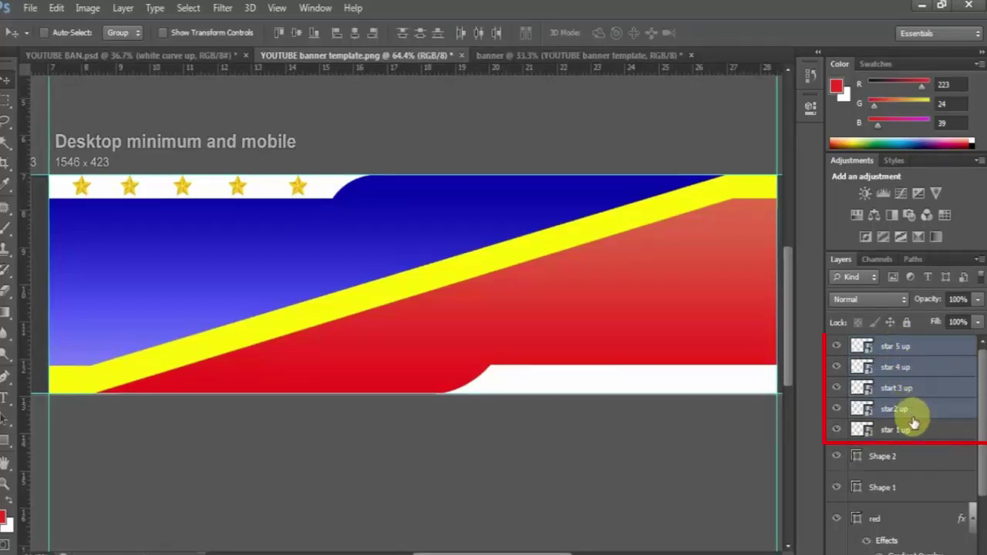
left_click(904, 430, "shift")
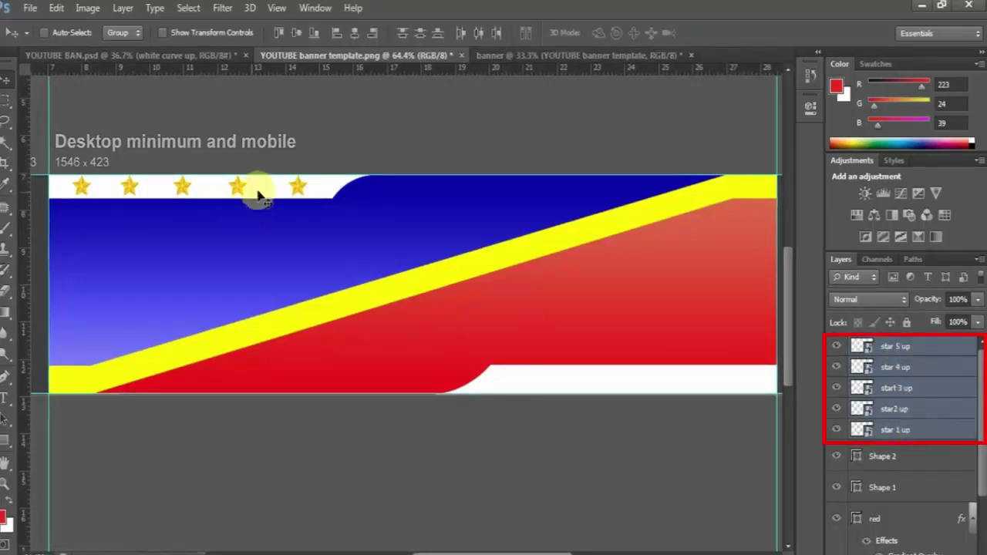
left_click_drag(269, 190, 266, 189)
Duplicate the five selected star layers and position the copies along the lower-right white strip.
right_click(907, 371)
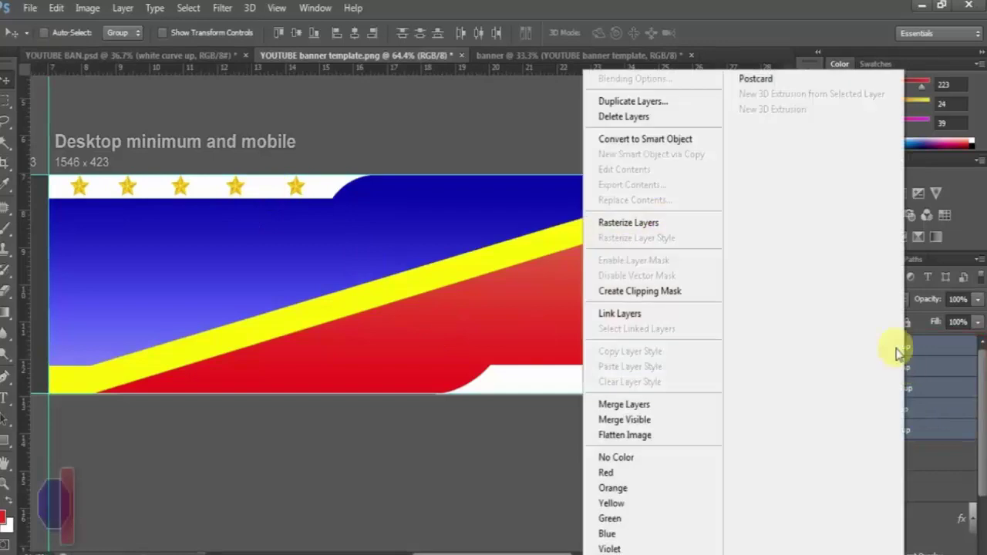
left_click(640, 102)
left_click(601, 177)
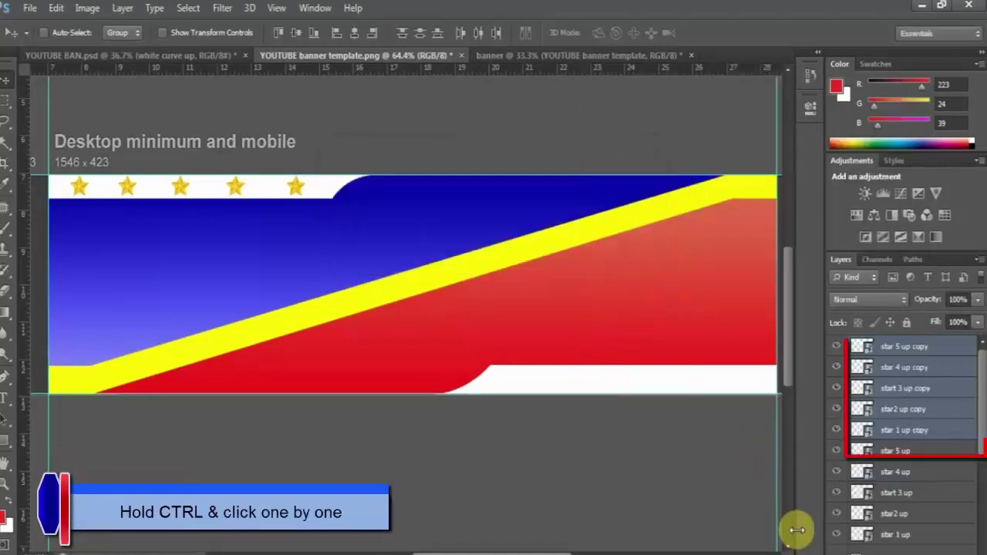
mouse_move(236, 188)
left_mouse_down()
mouse_move(383, 283)
mouse_move(564, 367)
mouse_move(638, 385)
left_mouse_up()
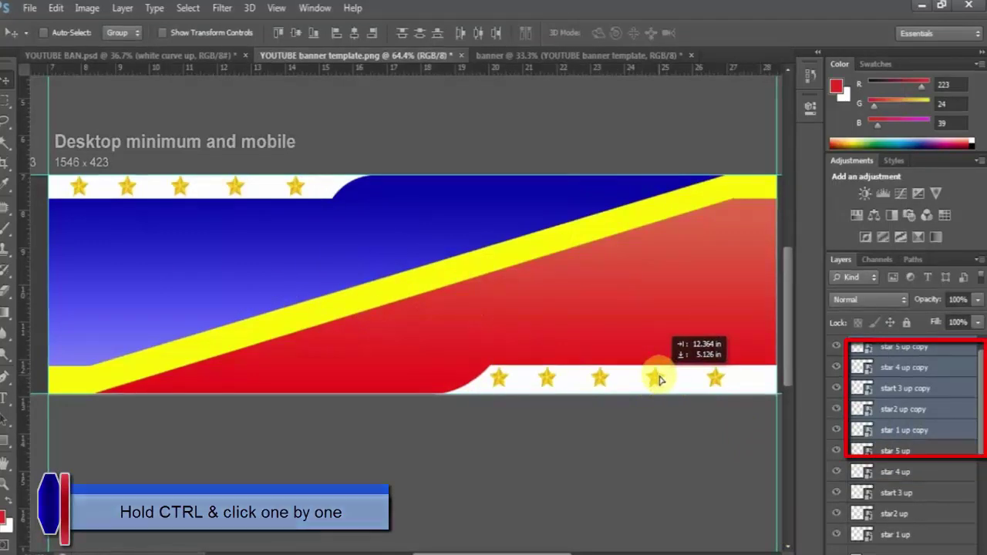
left_click_drag(660, 380, 664, 377)
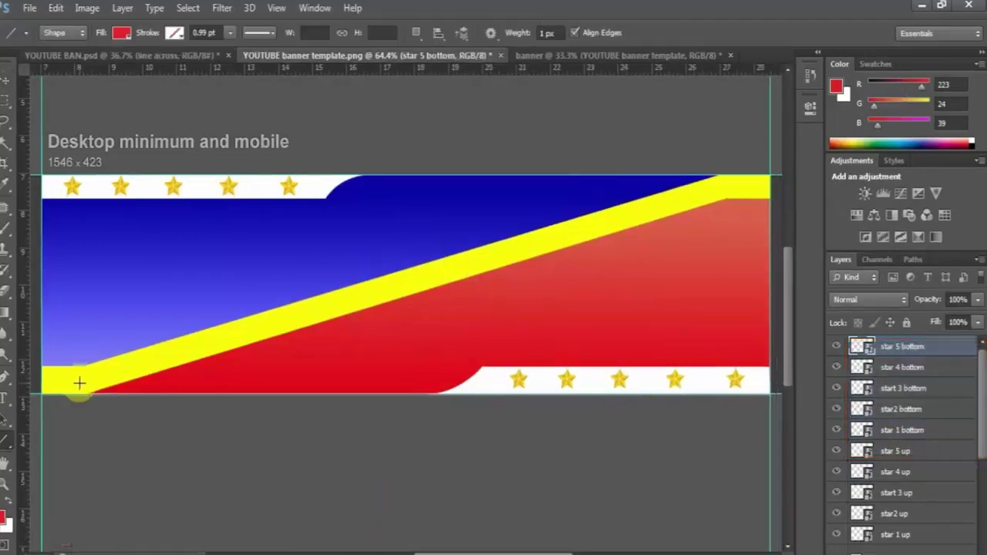
Draw a 1 px diagonal line about 1366 × 381 px along the middle of the yellow band and rename its layer line.
left_click_drag(80, 384, 719, 188)
double_click(884, 352)
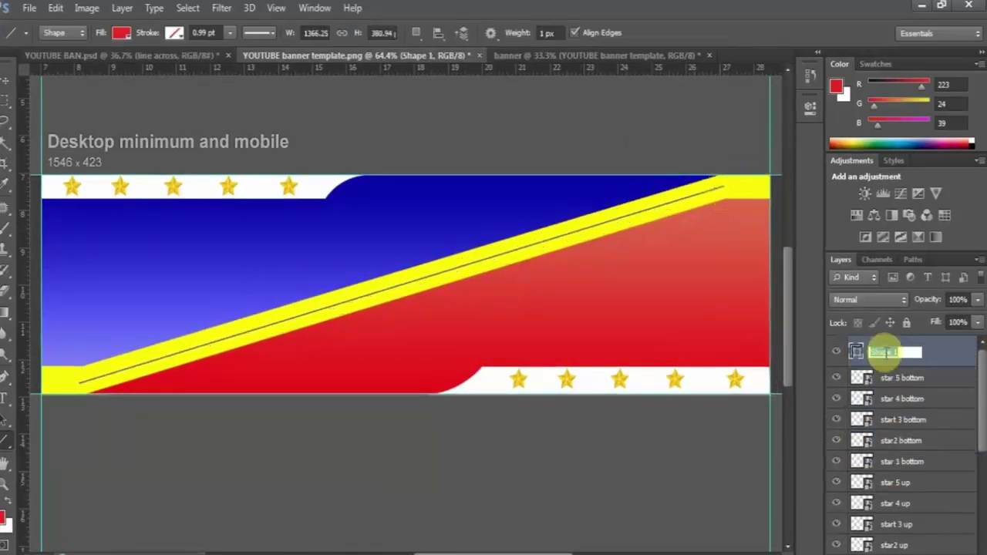
type("line")
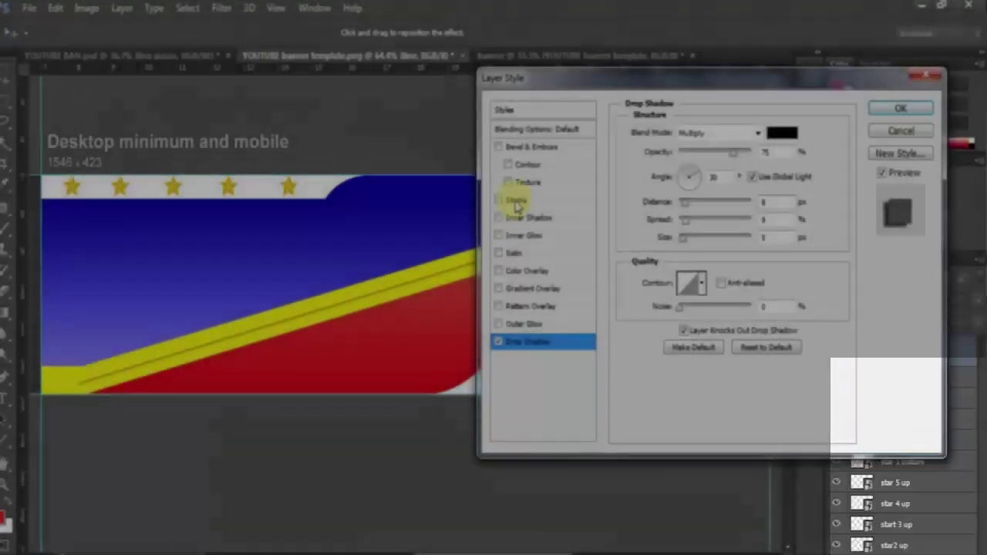
Add a black outside stroke to the diagonal line layer in addition to its drop shadow and apply the layer style.
left_click(515, 200)
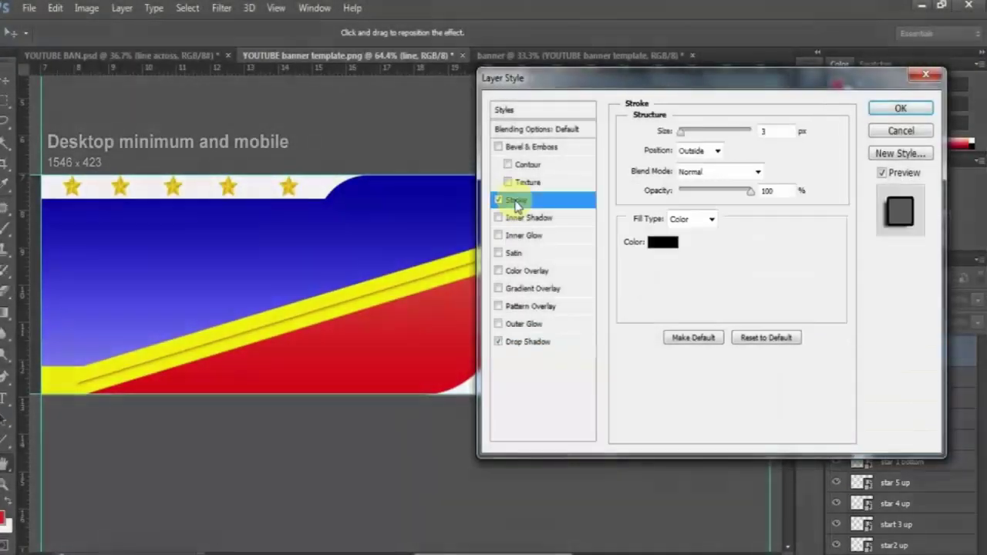
left_click(748, 187)
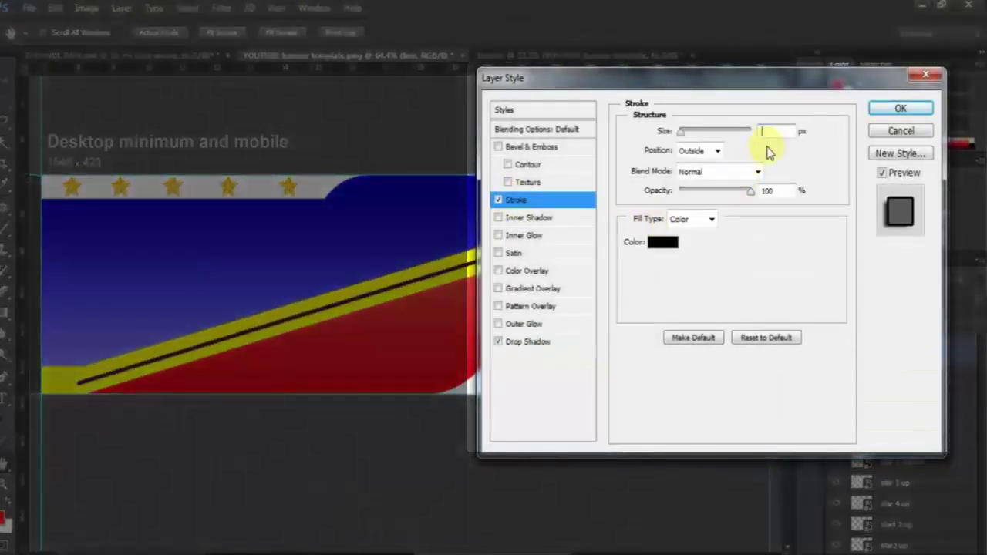
left_click(900, 115)
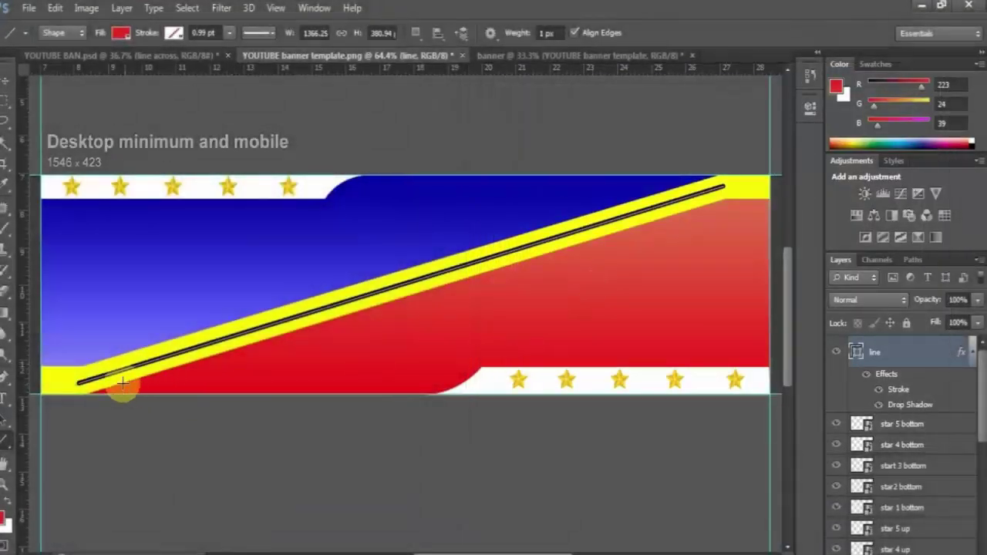
Place video_camera_PNG7875 from the Desktop folder, scaled to about 6.7% and flipped horizontally, over the middle of the yellow band.
mouse_move(77, 553)
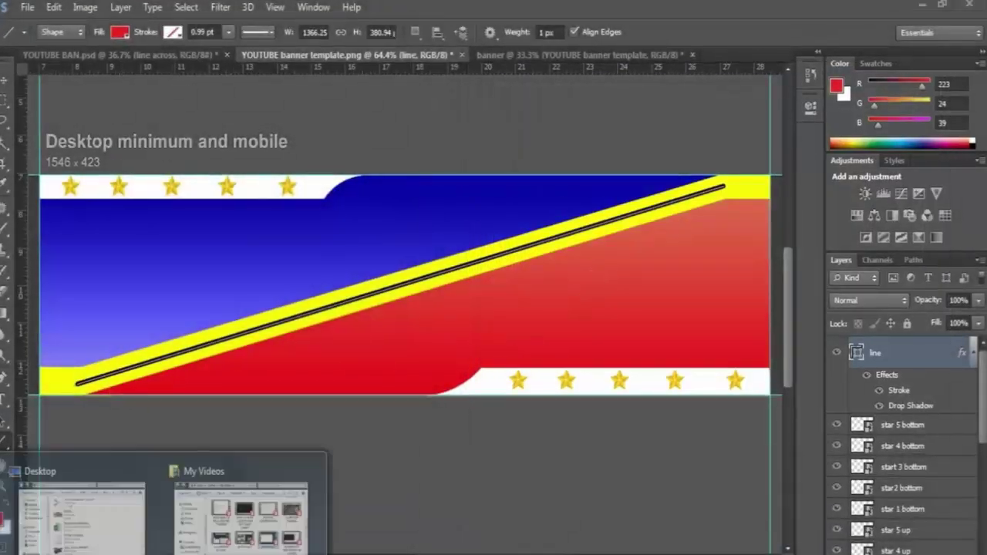
left_click(82, 533)
left_click(549, 395)
left_click_drag(465, 384, 337, 283)
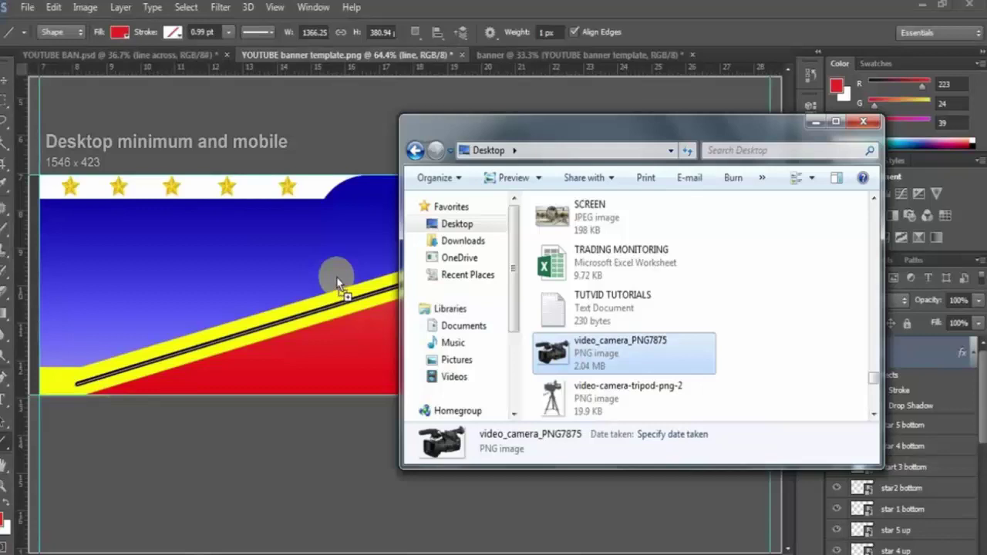
left_click_drag(432, 266, 565, 267)
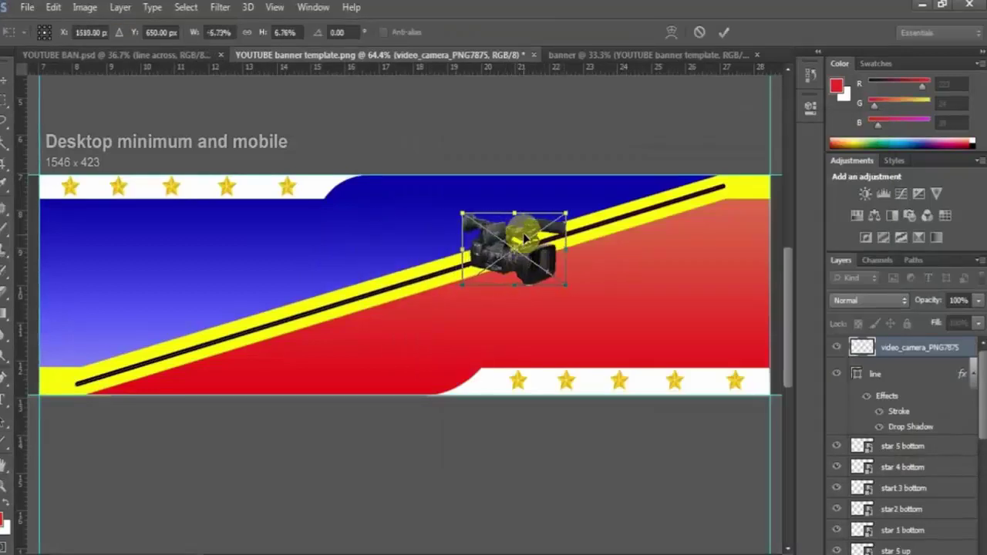
left_click_drag(509, 244, 374, 265)
key("Return")
Place 14521-illustration-of-a-filmstrip-pv from the Desktop folder, scaled to about 37.51% × 49.16% and rotated 31.45°, beside the camera lens.
left_click(125, 543)
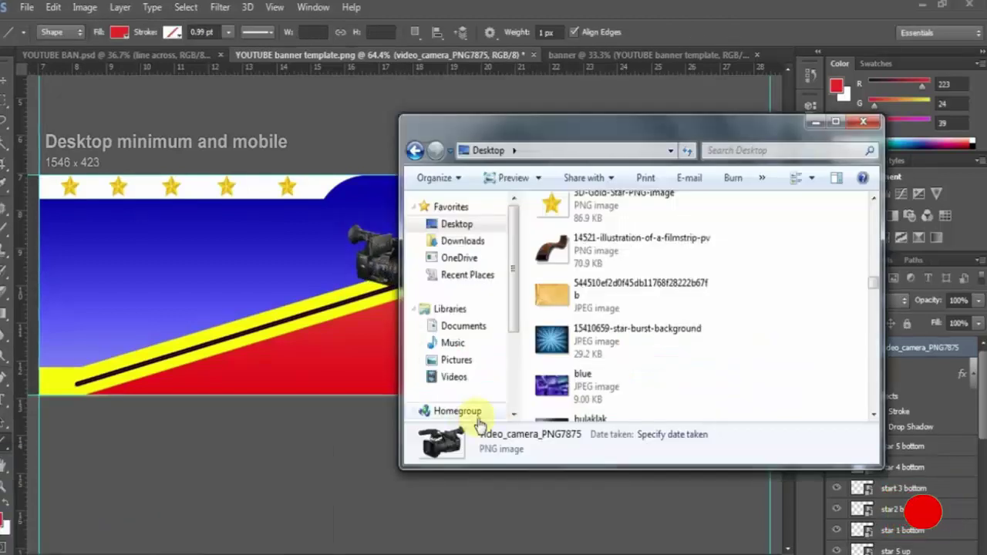
left_click(561, 253)
left_click_drag(561, 253, 386, 266)
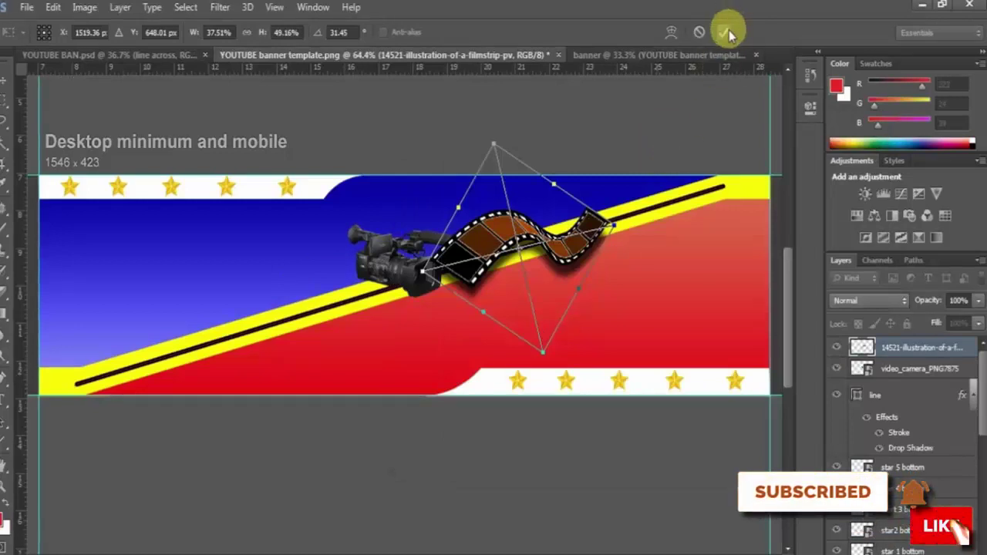
left_click(729, 29)
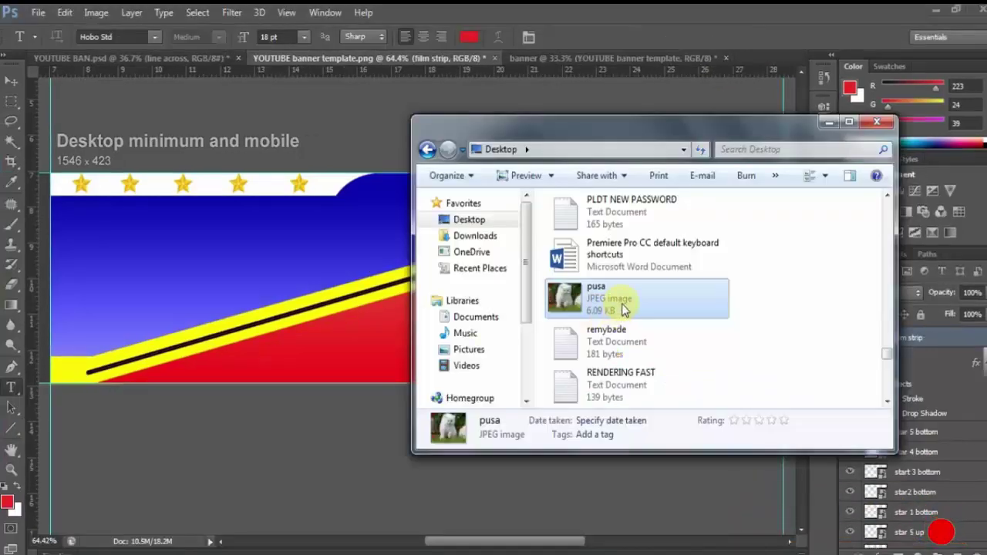
Place the pusa image, scaled to about 28.73% × 39.75% and rotated -32.79°, into the film strip's second frame from the camera.
left_click_drag(624, 309, 350, 302)
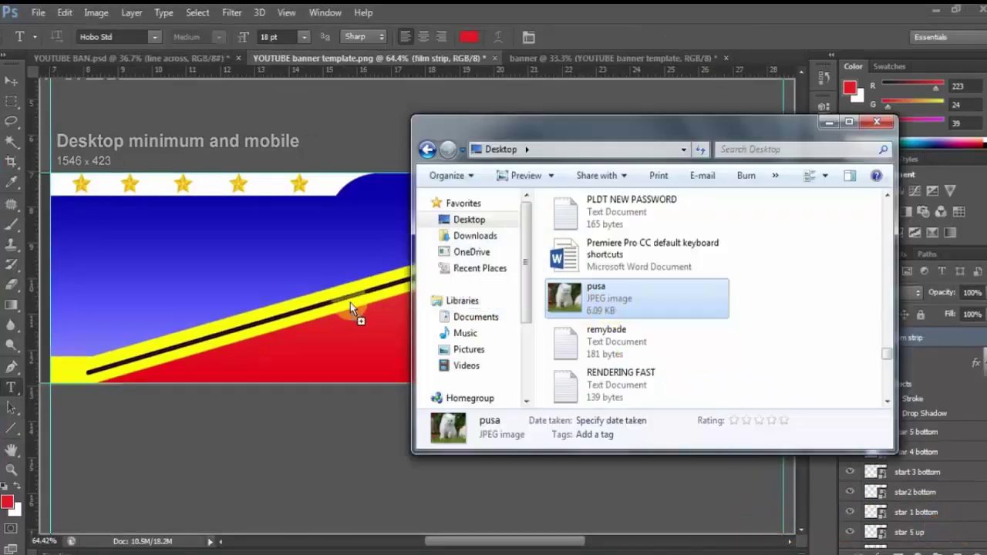
left_click_drag(306, 279, 305, 278)
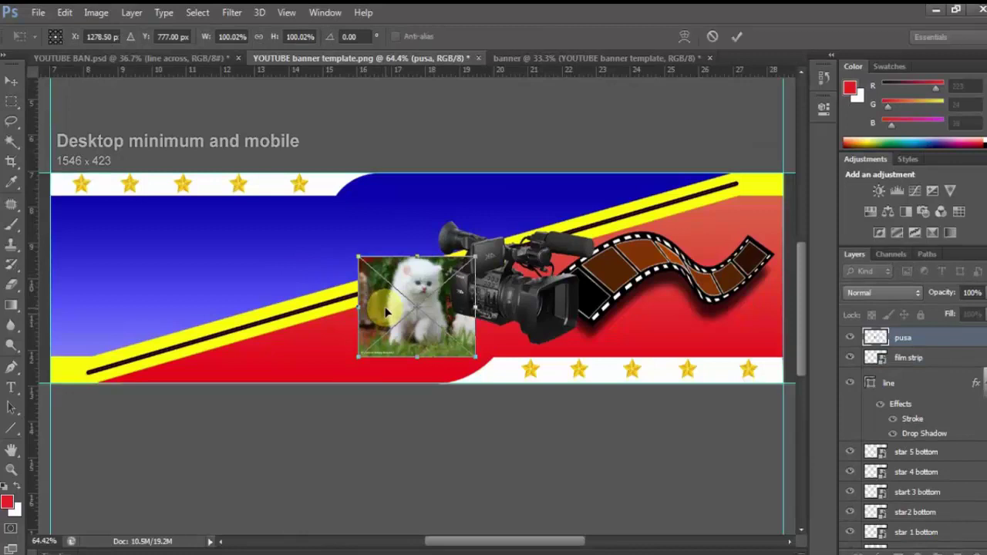
left_click_drag(388, 311, 601, 265)
left_click_drag(573, 216, 579, 220)
left_click_drag(641, 284, 615, 262)
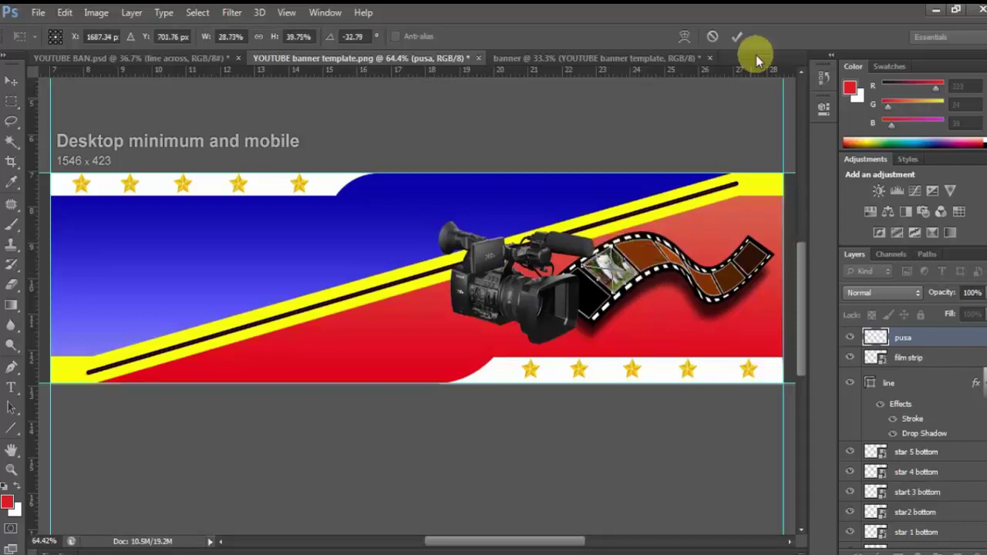
left_click(737, 36)
Place the blue image from the Desktop folder and fit it into the film strip frame after the pusa picture.
key("alt+Tab")
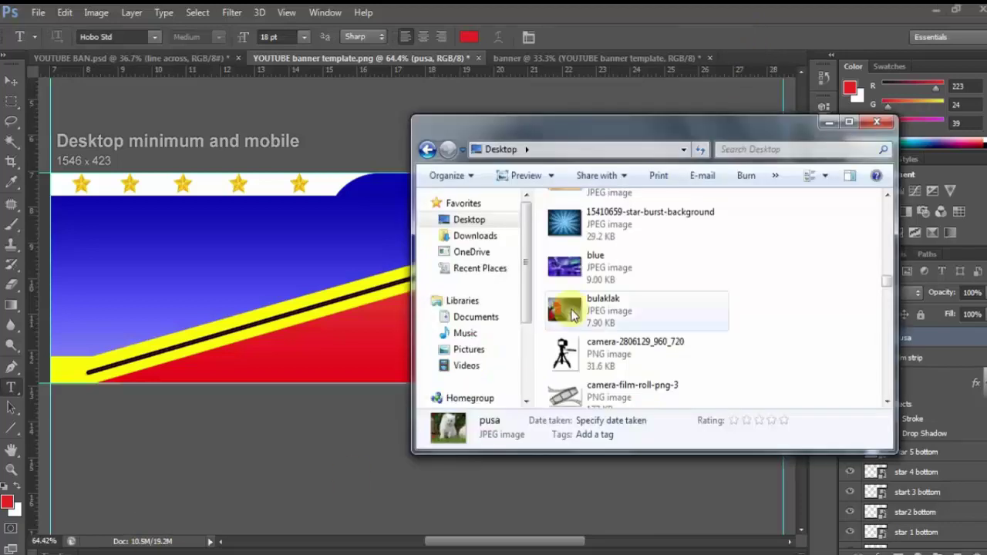
left_click_drag(571, 264, 646, 240)
left_click(738, 36)
Place the bulaklak image, scaled to about 23.43% × -16.50% and rotated about -168.89°, into the frame after the blue picture.
key("alt+Tab")
left_click_drag(571, 307, 385, 315)
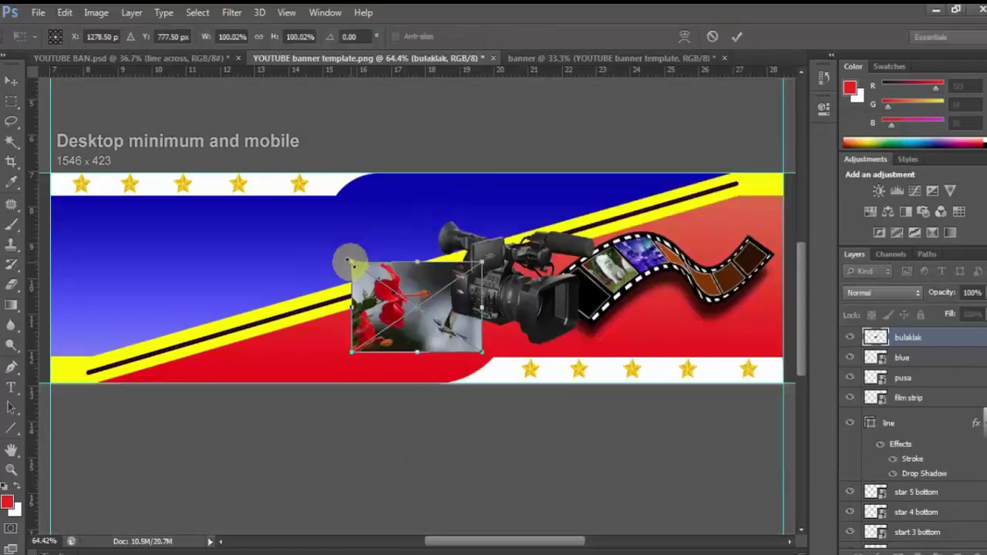
left_click_drag(352, 260, 524, 309)
left_click_drag(522, 324, 679, 251)
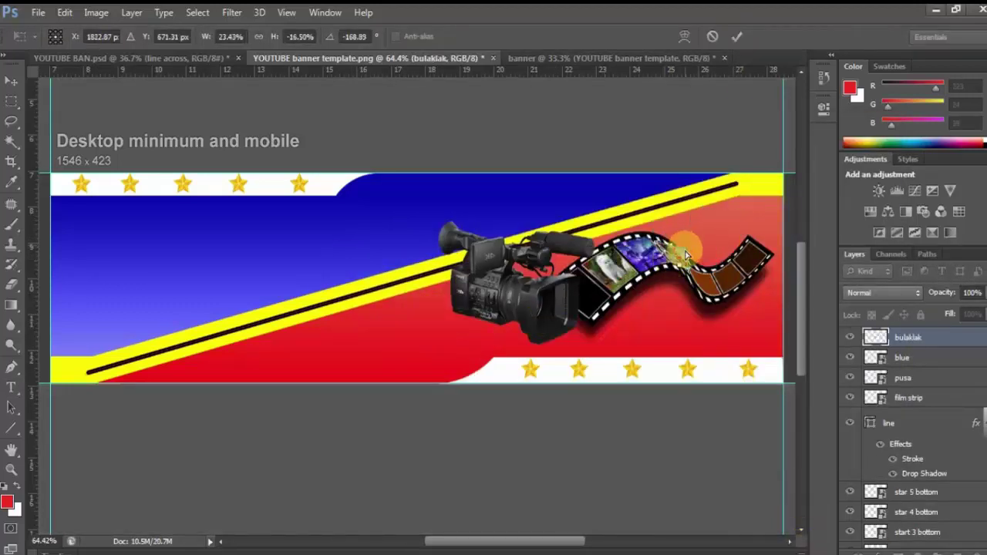
left_click_drag(686, 256, 655, 223)
left_click(738, 36)
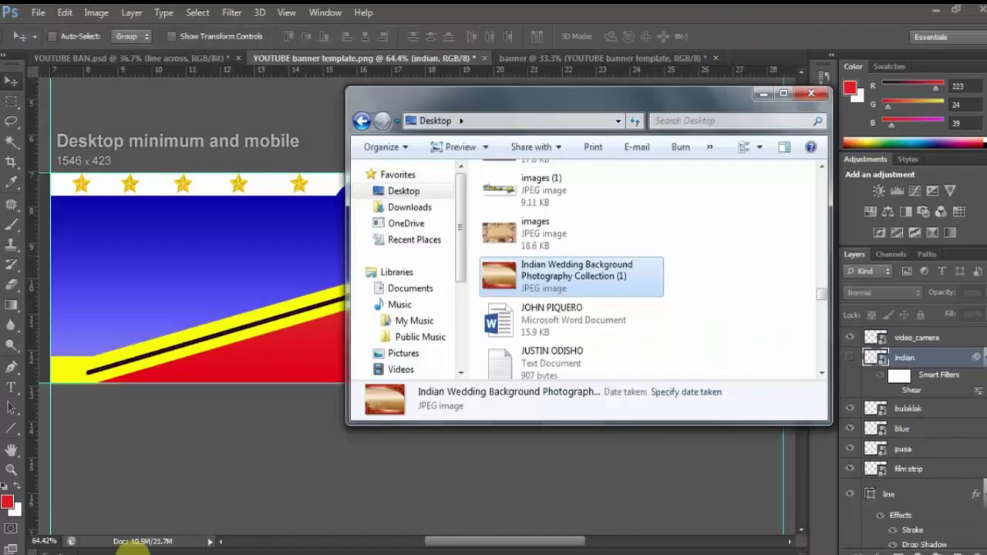
Place Indian Wedding Background Photography Collection (1) and shrink it to fit the film strip frame after the bulaklak picture.
left_click_drag(556, 282, 689, 263)
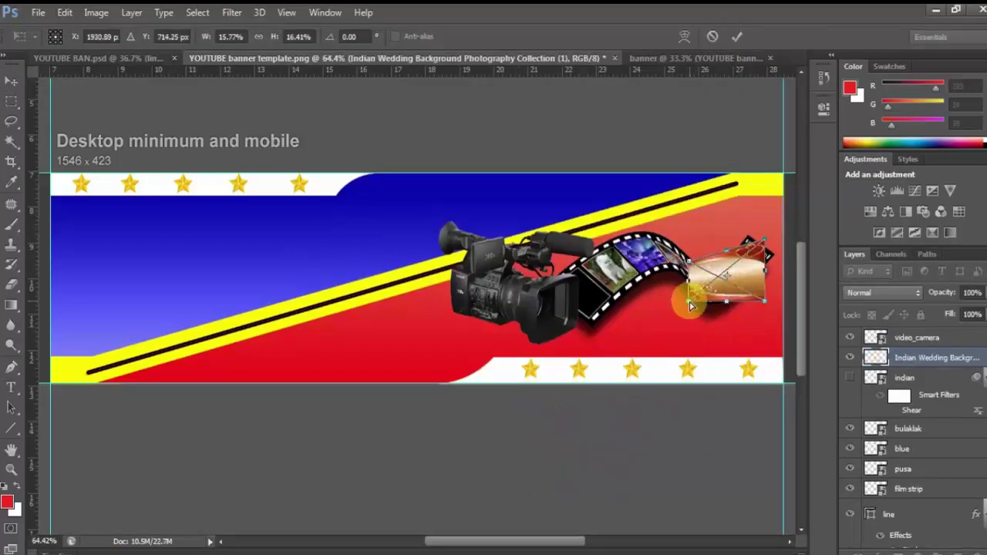
left_click_drag(688, 301, 701, 289)
left_click_drag(765, 239, 717, 274)
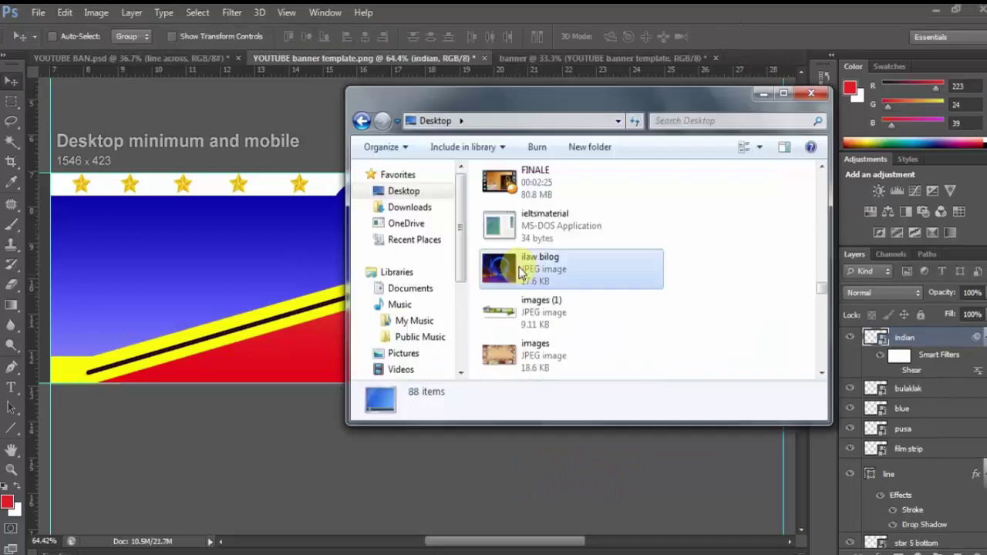
Place the ilaw bilog image from the Desktop folder and fit it into the film strip's second-to-last frame.
left_click_drag(540, 267, 736, 269)
key("Return")
key("ctrl+t")
key("Return")
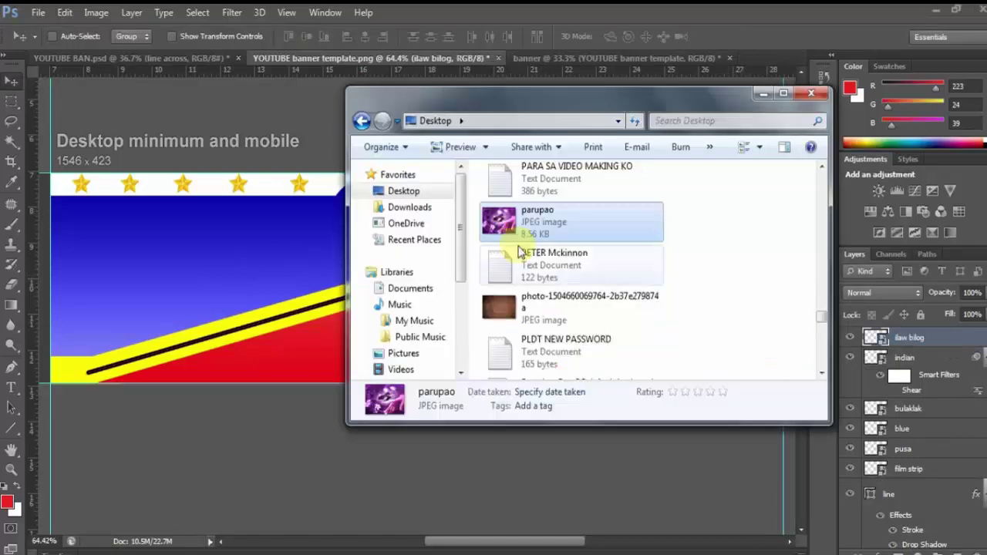
Place the parupao image, scaled to about 21.21% × 22.02% and rotated -44.80°, into the film strip's last frame.
left_click_drag(519, 232, 342, 264)
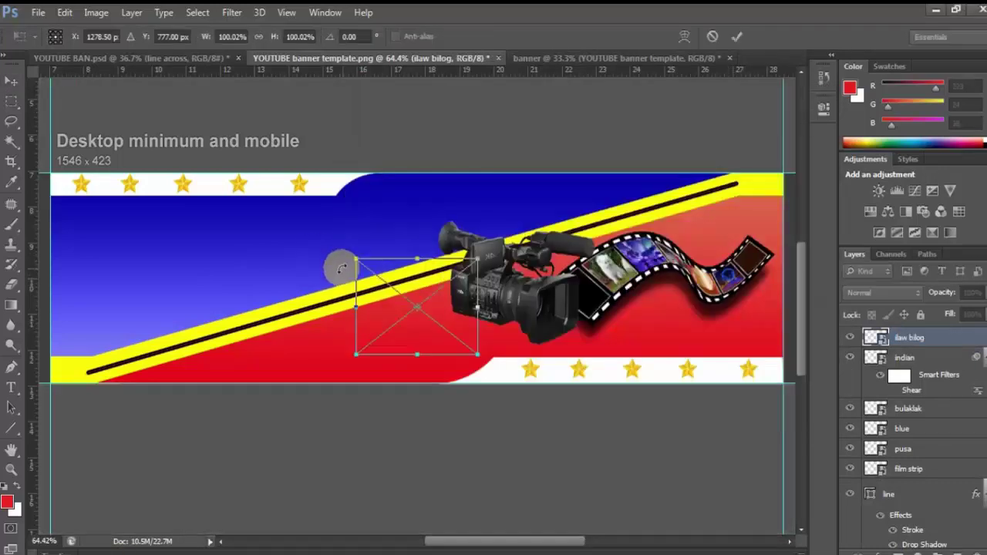
left_click_drag(383, 312, 663, 260)
left_click_drag(640, 209, 755, 260)
left_click_drag(774, 244, 752, 247)
left_click(737, 36)
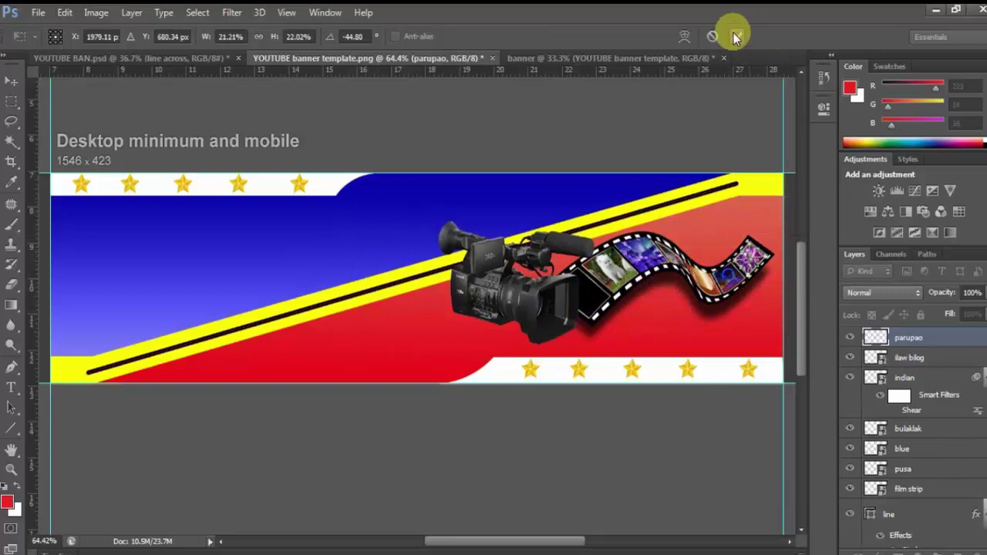
Add the white Hobo Std title Pinoy Ako at 95.43 pt on the blue area and move it slightly down from the star strip.
key("t")
left_click(276, 37)
left_click_drag(279, 37, 267, 35)
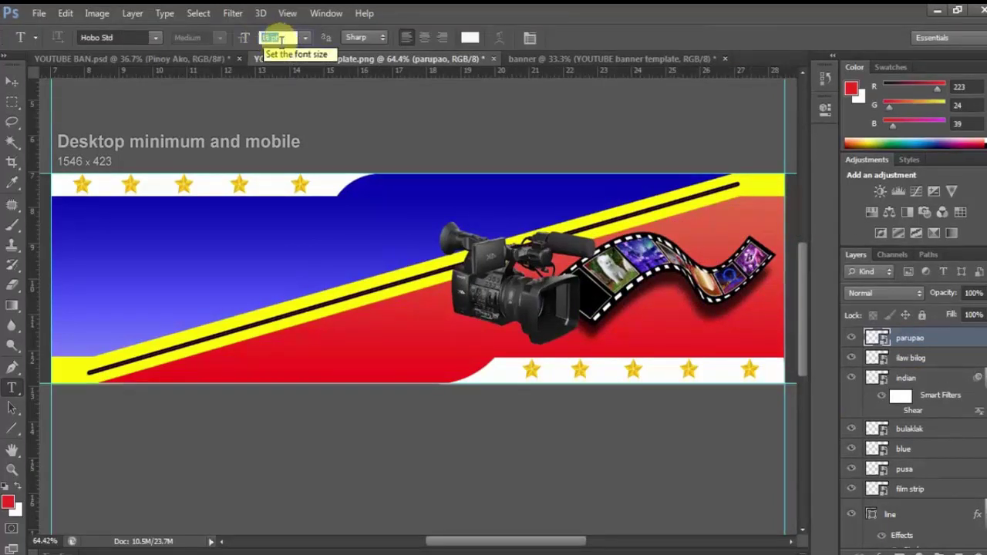
type("5.43")
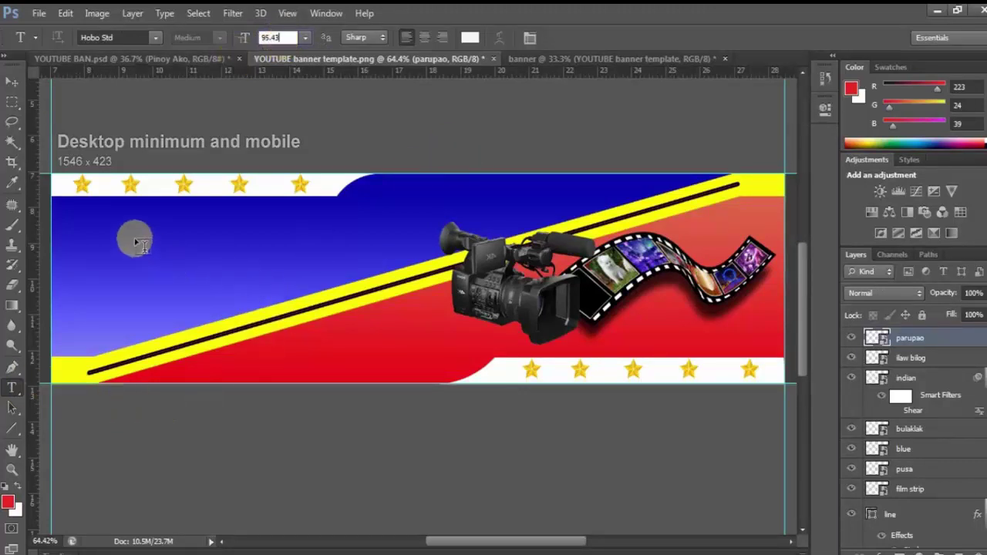
left_click(114, 237)
type("P")
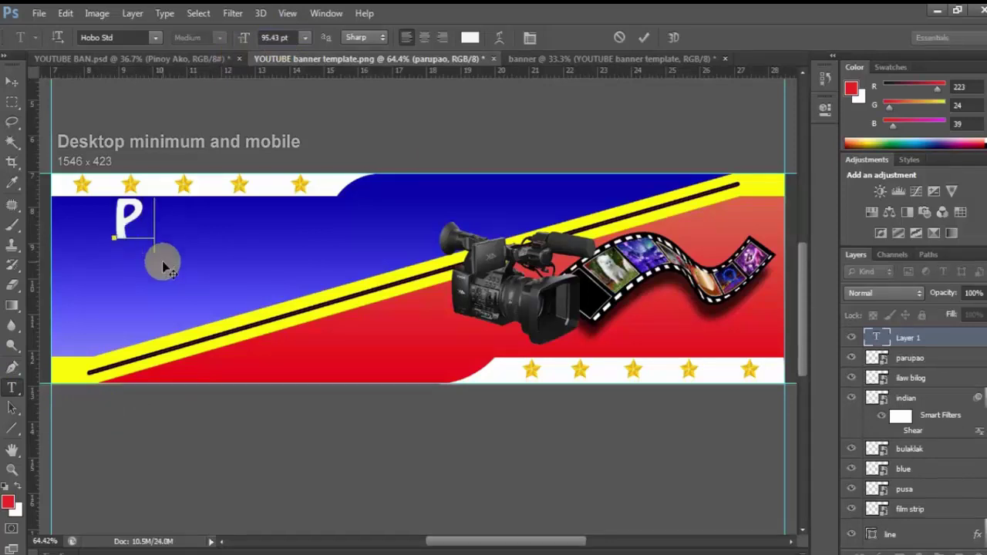
type("inoy ")
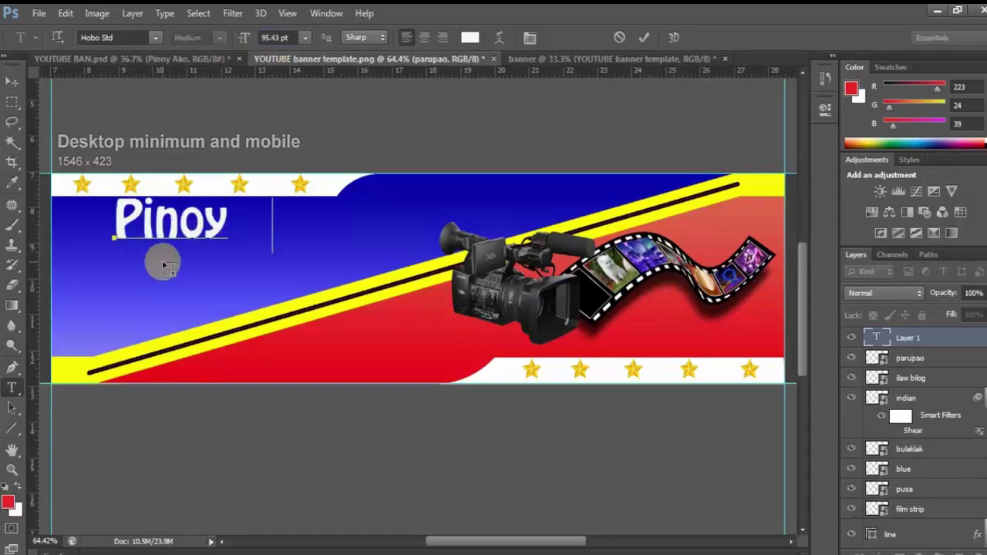
type("Ako")
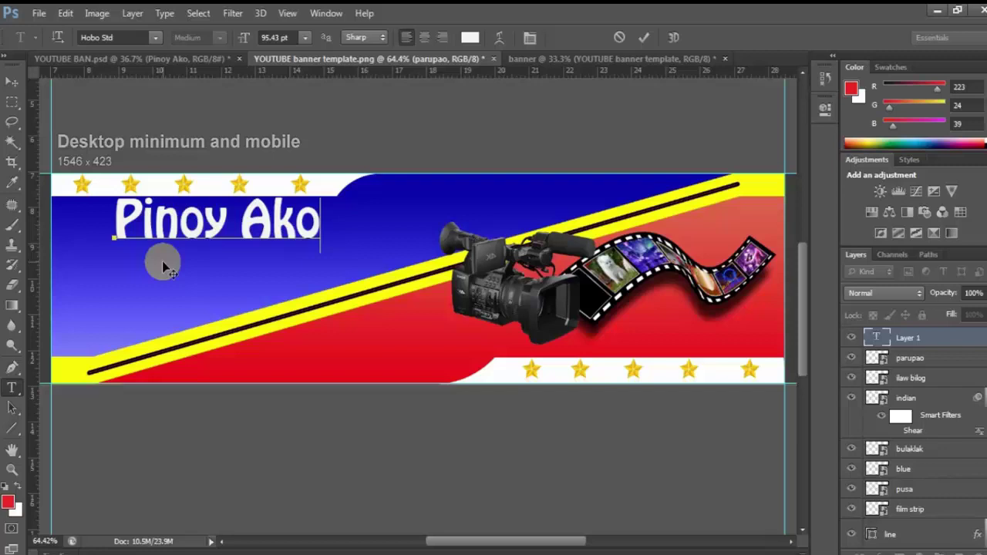
left_click(645, 37)
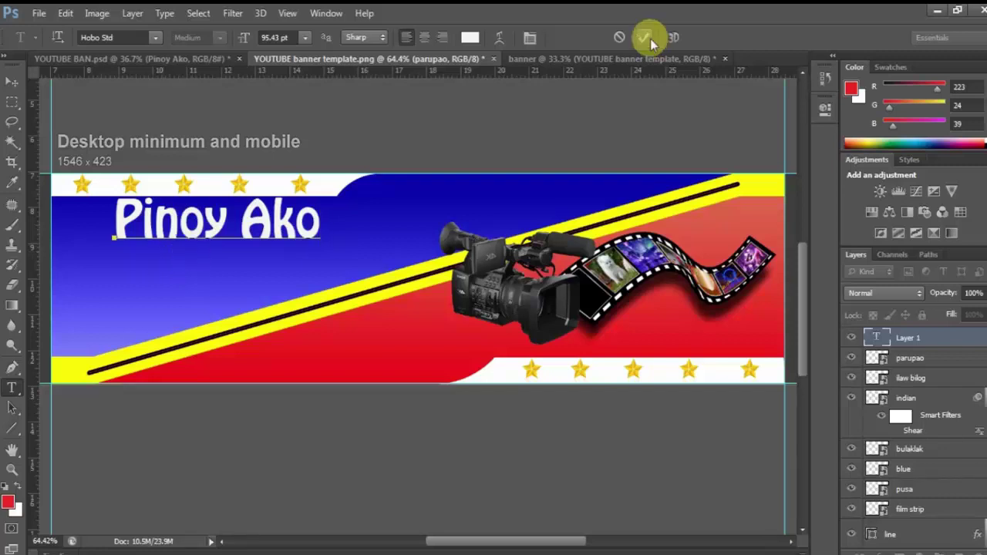
left_click(16, 80)
left_click_drag(188, 224, 203, 249)
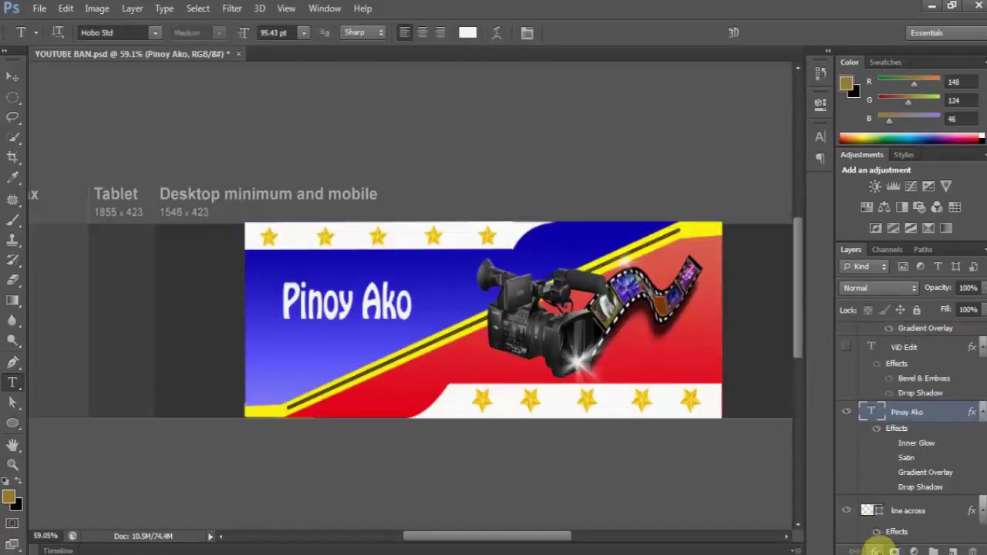
Add a linear Gradient Overlay to the Pinoy Ako text using the GOLD gradient preset.
left_click(876, 550)
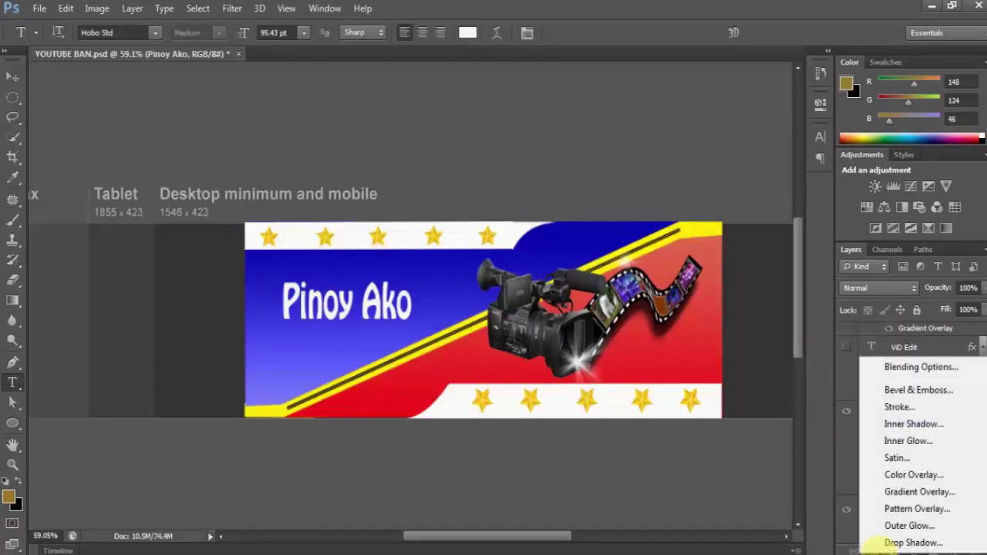
left_click(911, 493)
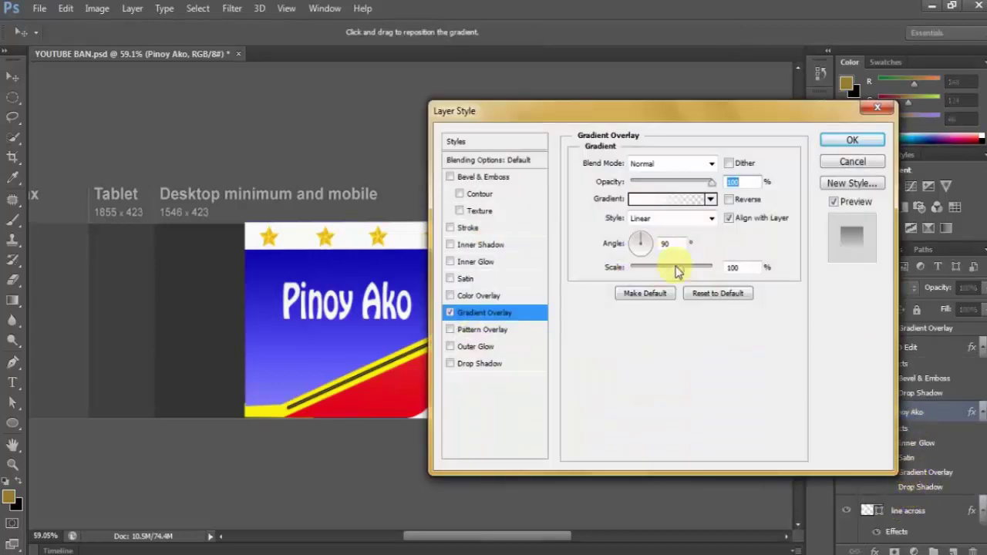
left_click(647, 200)
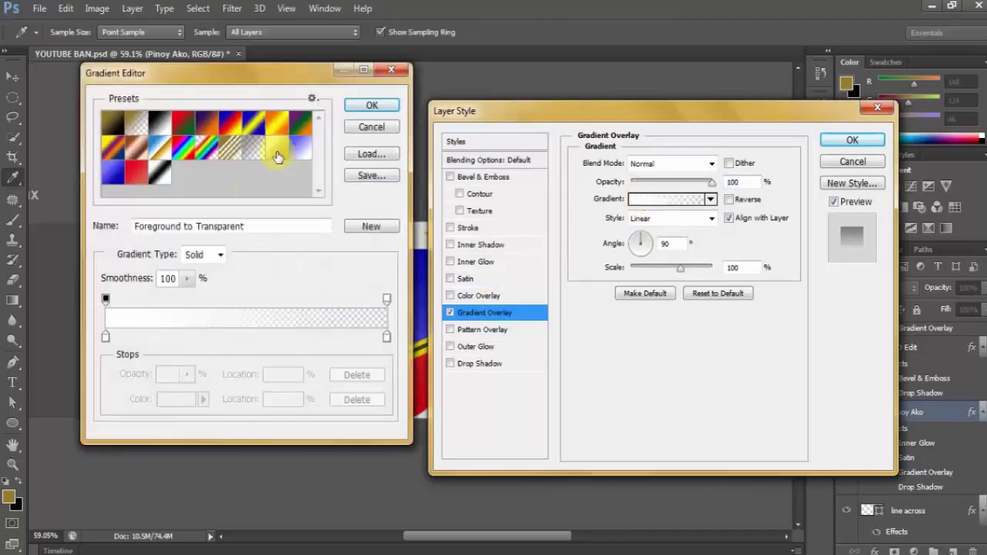
left_click(278, 156)
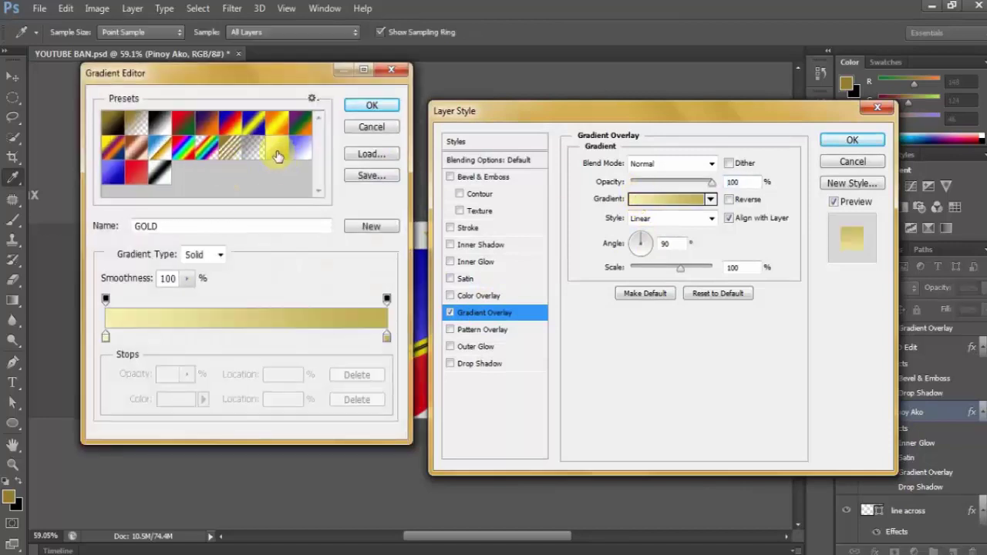
left_click(369, 108)
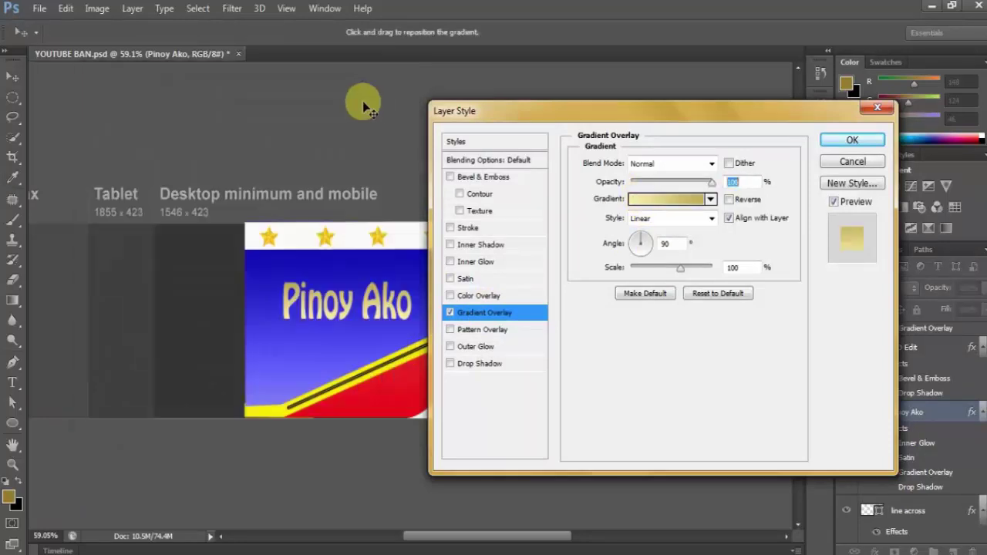
Add a Satin effect to the Pinoy Ako text, using the contour with two tall narrow peaks.
left_click(467, 279)
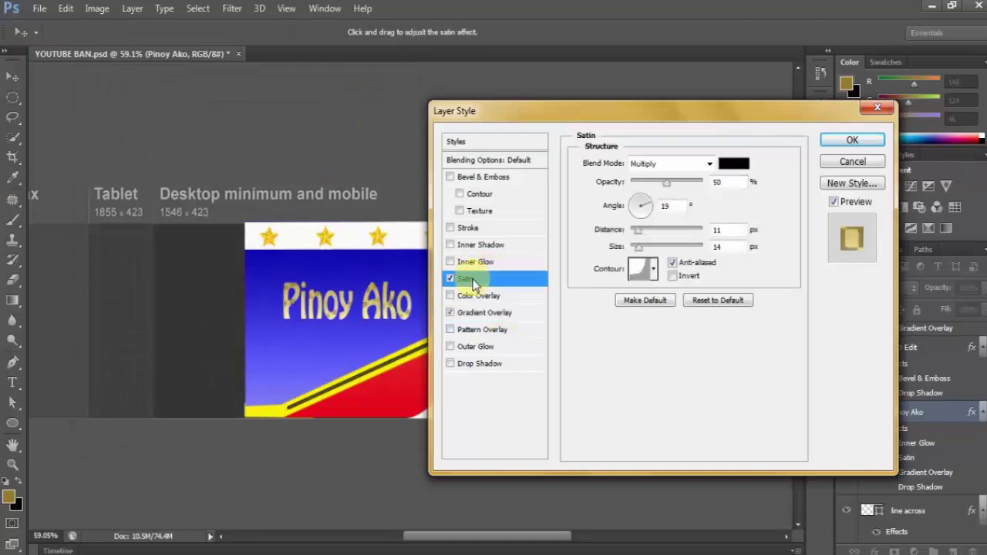
left_click(654, 271)
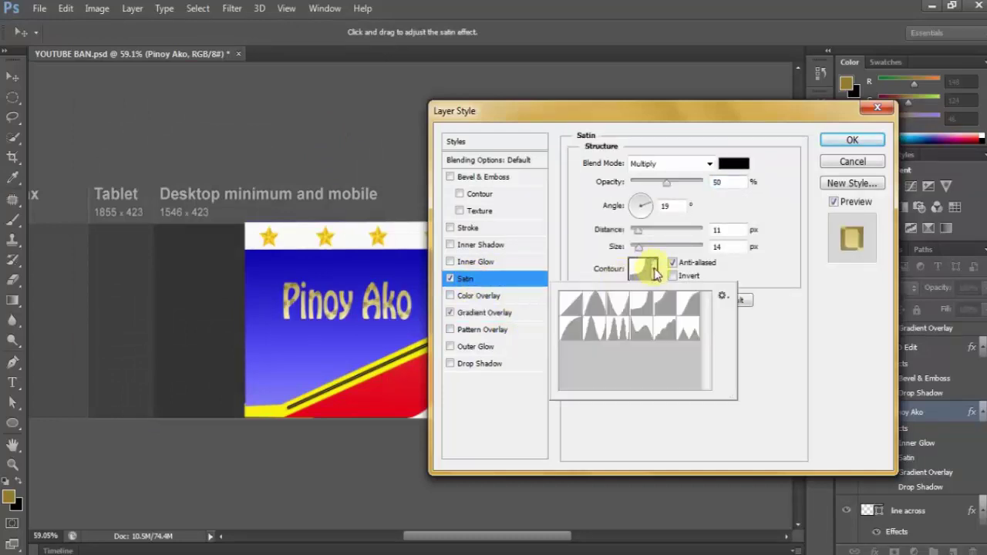
left_click(620, 336)
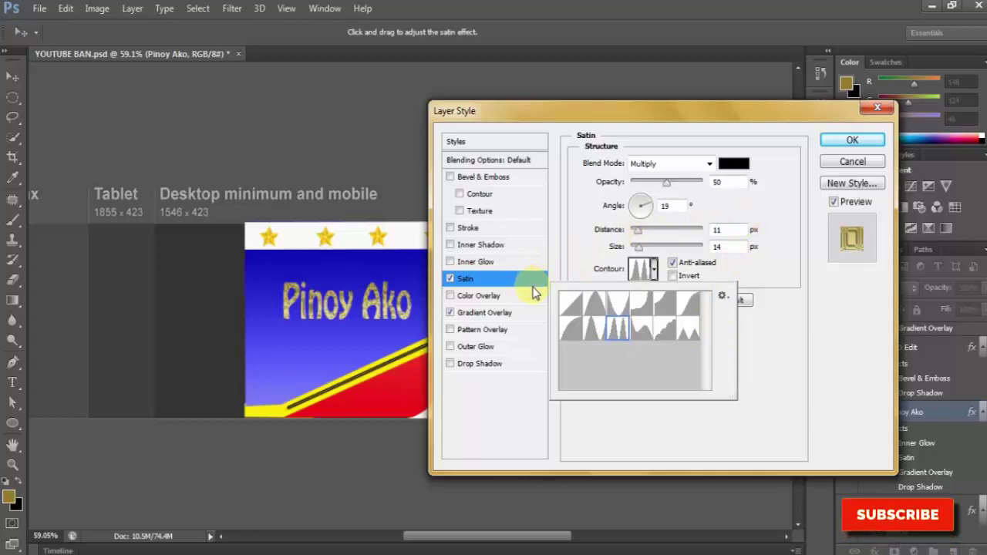
Add an Inner Glow and a Drop Shadow with 8 px distance and 23% spread to the Pinoy Ako text.
left_click(469, 266)
left_click(468, 263)
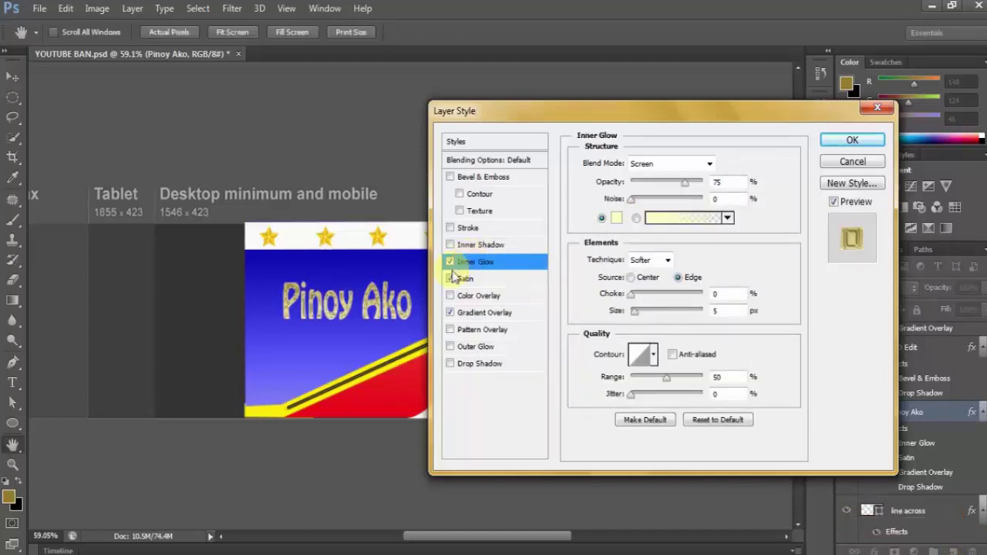
left_click(468, 366)
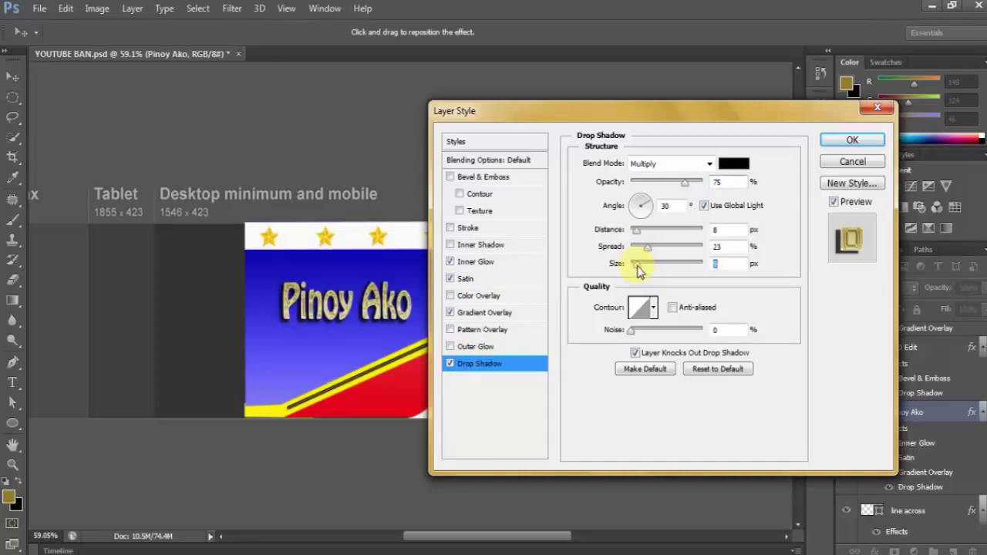
left_click(853, 142)
Add the white text VID EDIT in the Capture it font at 55 pt, placed just below Pinoy Ako.
left_click(286, 353)
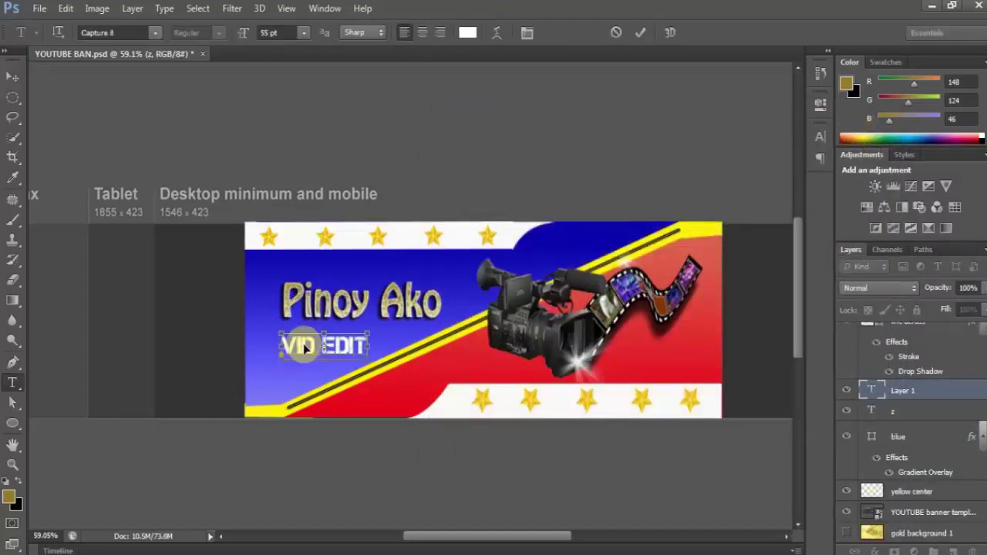
left_click_drag(304, 349, 339, 337)
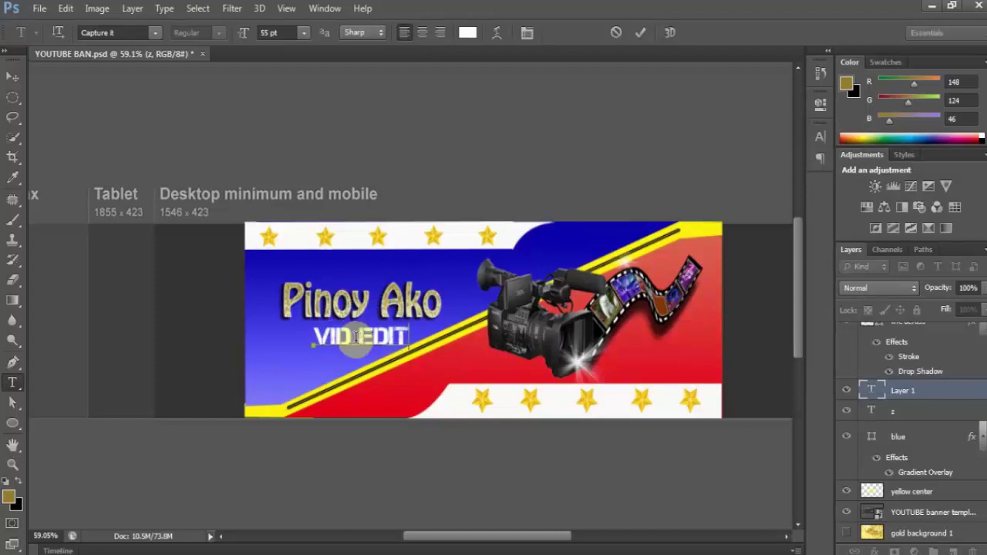
left_click(639, 34)
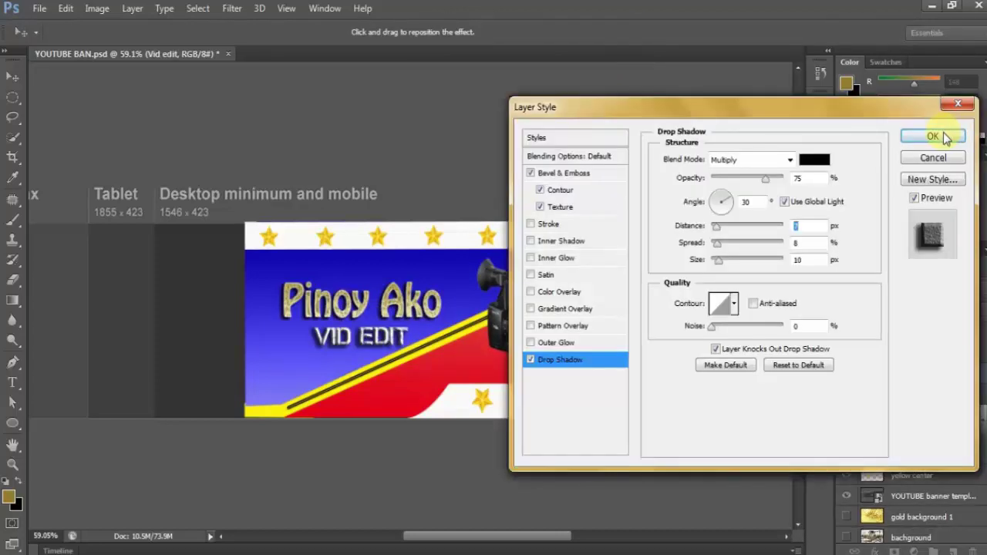
Give the VID EDIT text a Drop Shadow with 7 px distance, 8% spread and 10 px size, plus Bevel & Emboss with Contour and Texture.
left_click(944, 139)
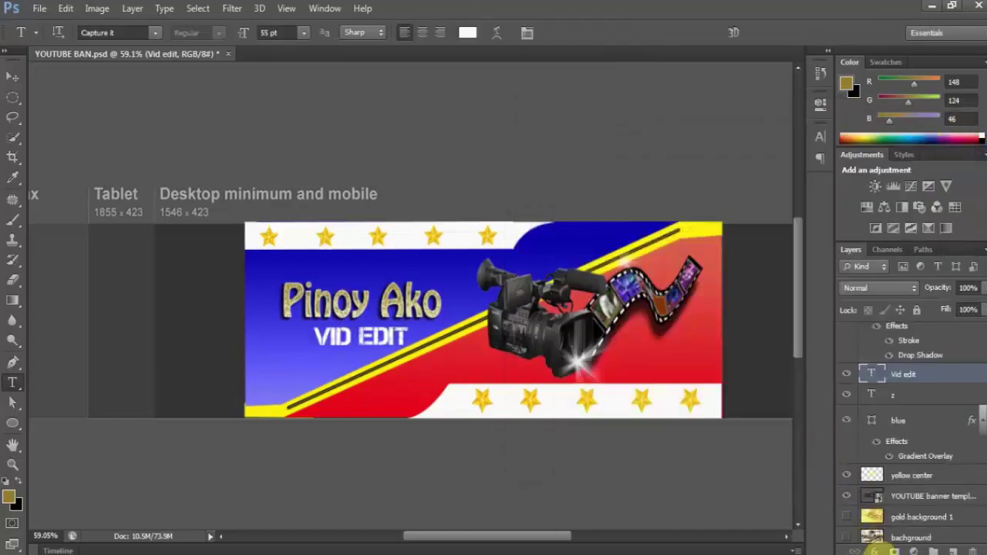
left_click(876, 550)
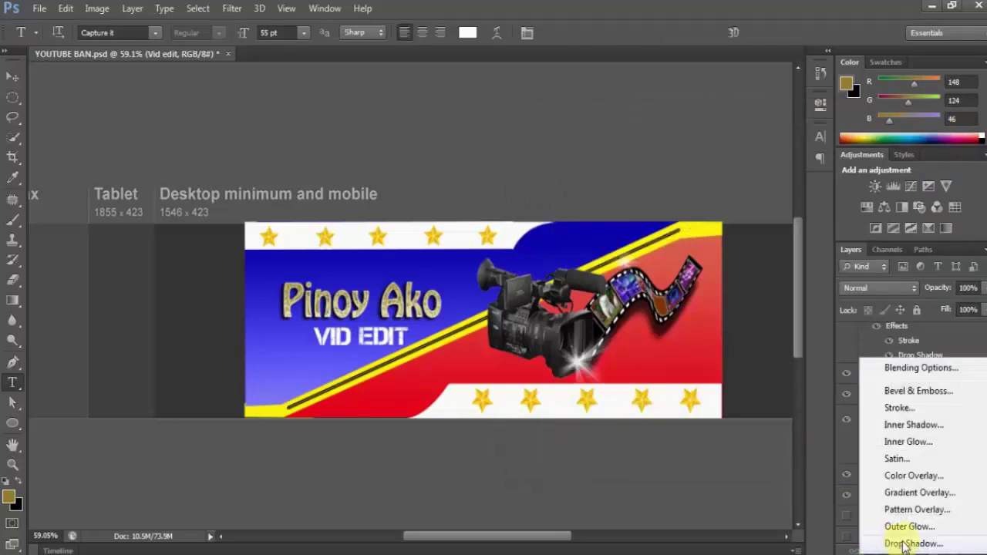
left_click(907, 543)
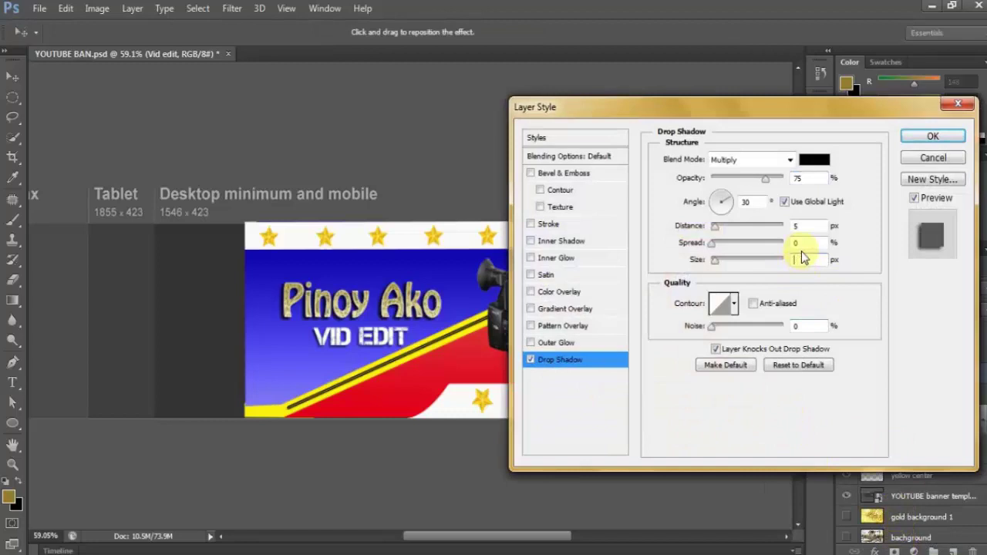
type("10")
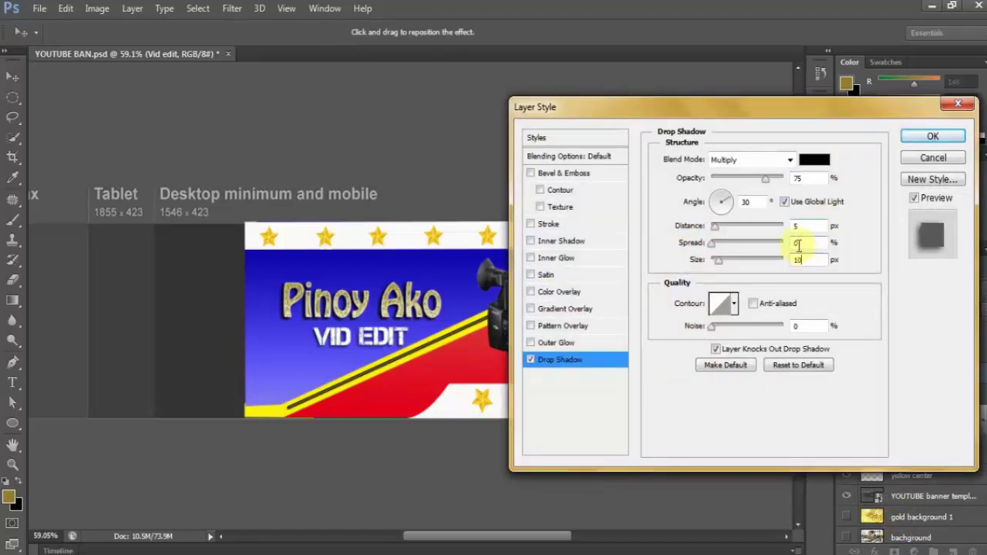
type("8")
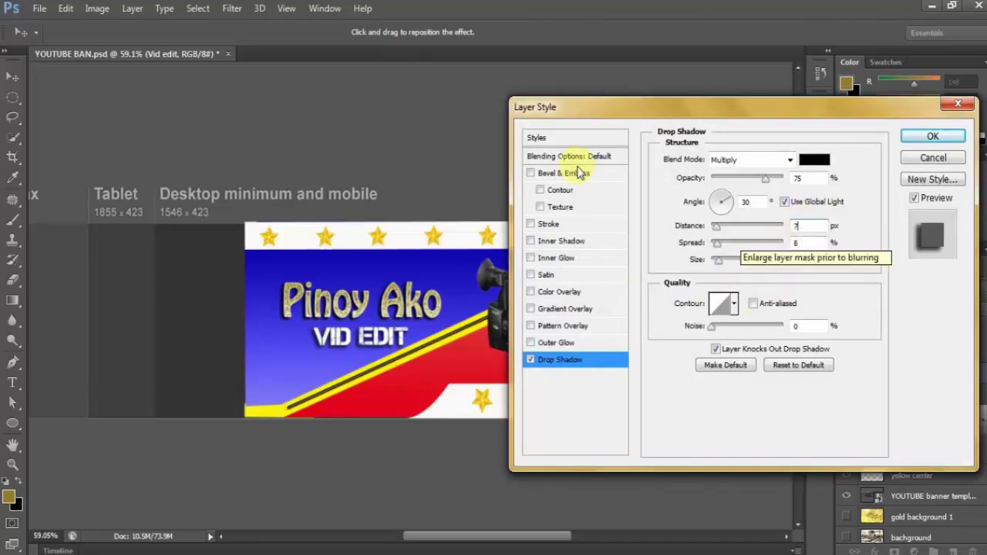
left_click(531, 175)
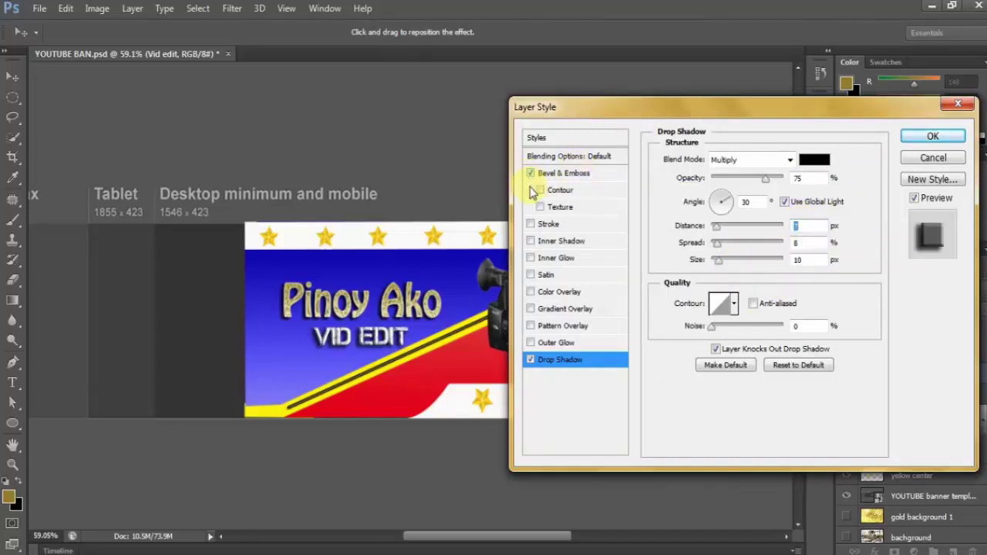
left_click(541, 191)
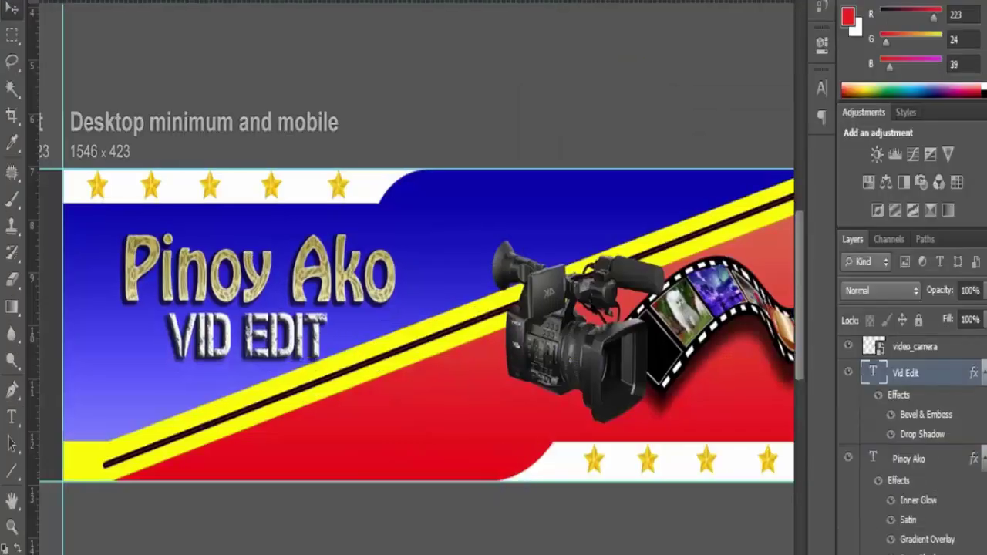
Draw a 156 × 424 px rectangle over the left Tablet area with a Dissolve blue-to-white Gradient Overlay, 80% opacity, white stop at 14%.
left_click_drag(560, 554, 463, 554)
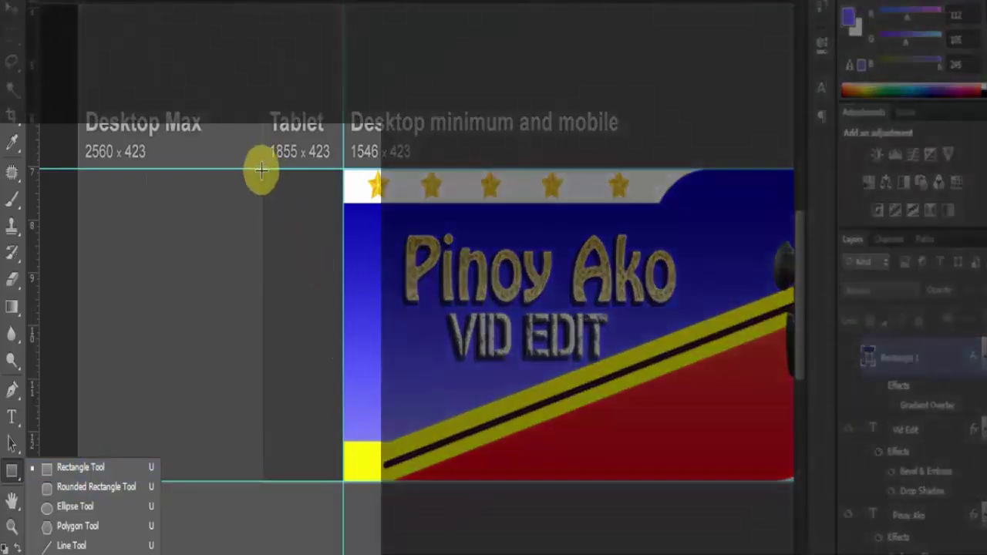
left_click_drag(262, 170, 342, 481)
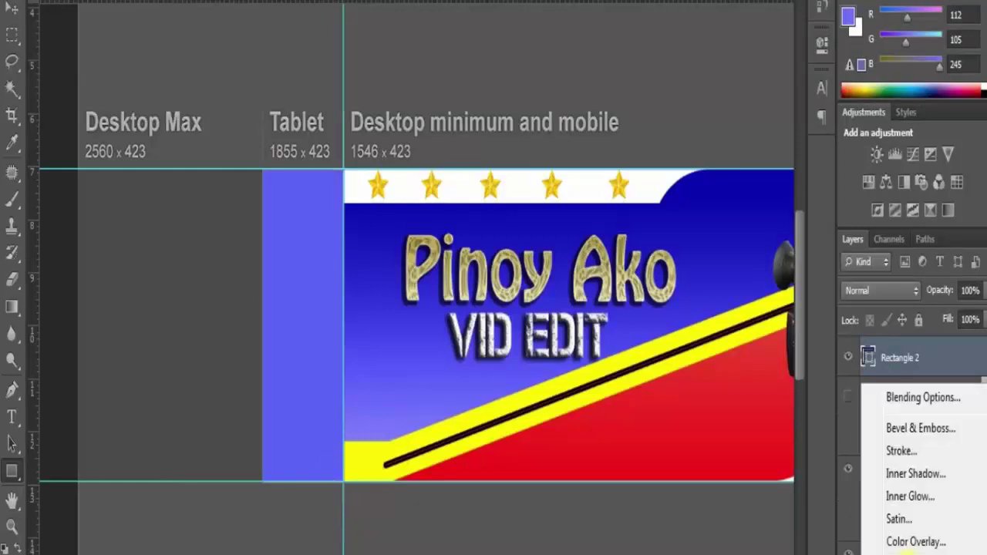
left_click(907, 552)
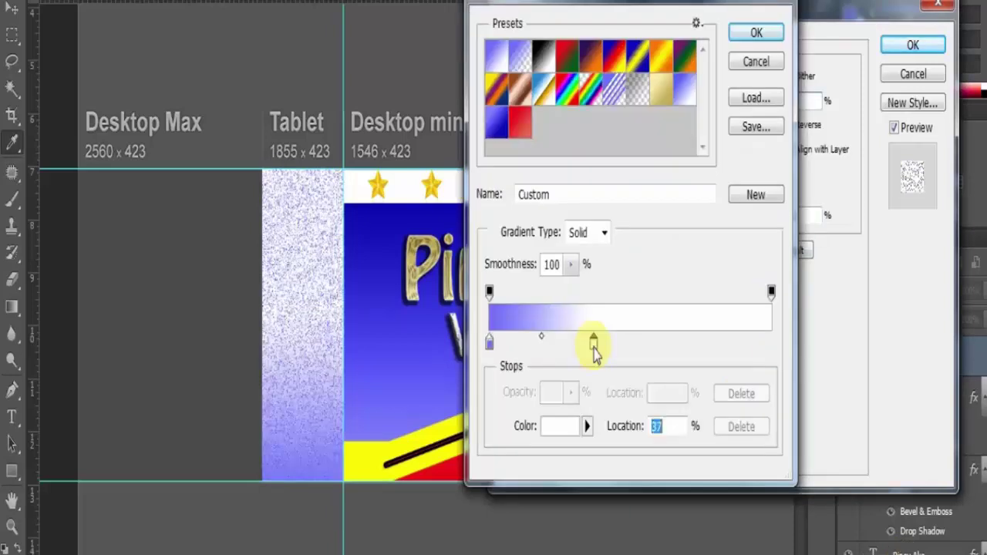
left_click_drag(594, 351, 534, 343)
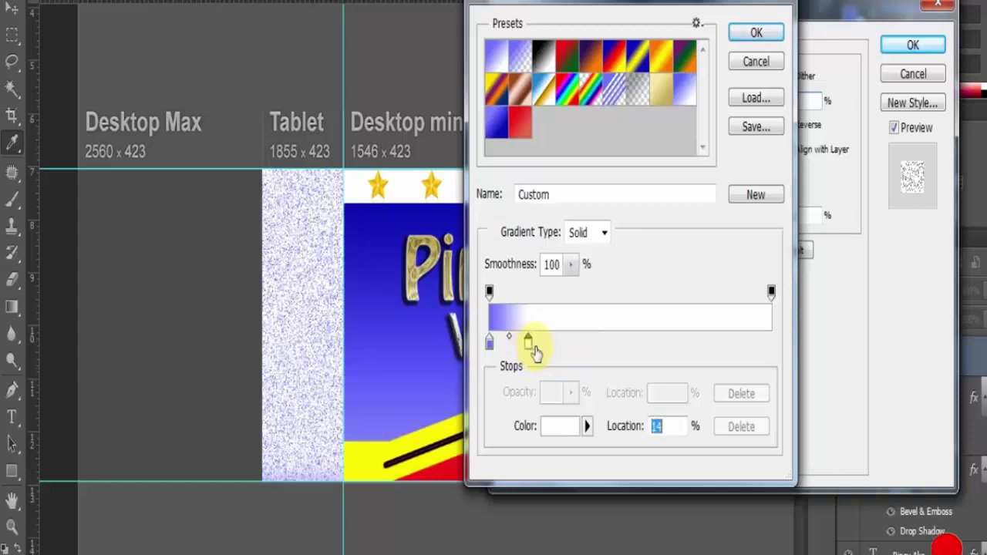
left_click(755, 35)
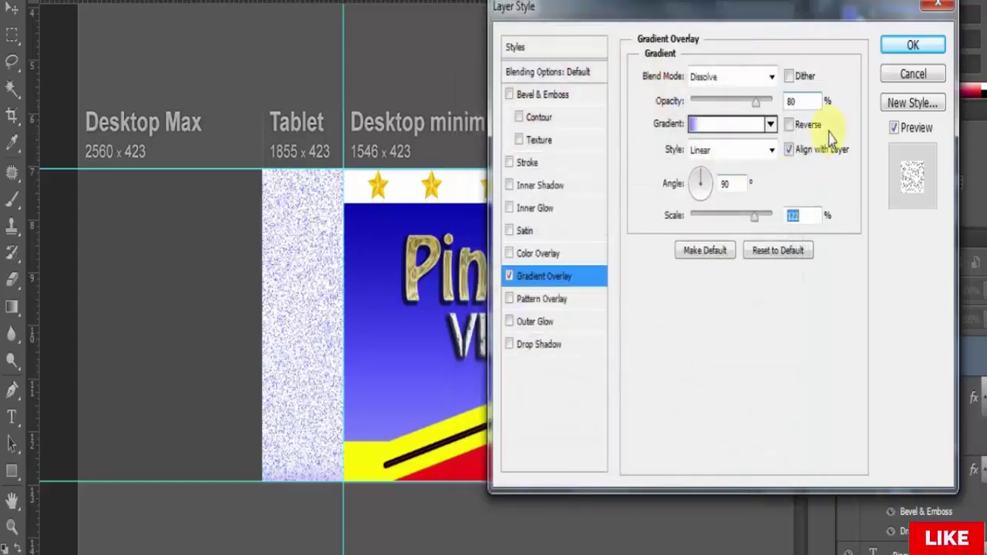
left_click(911, 45)
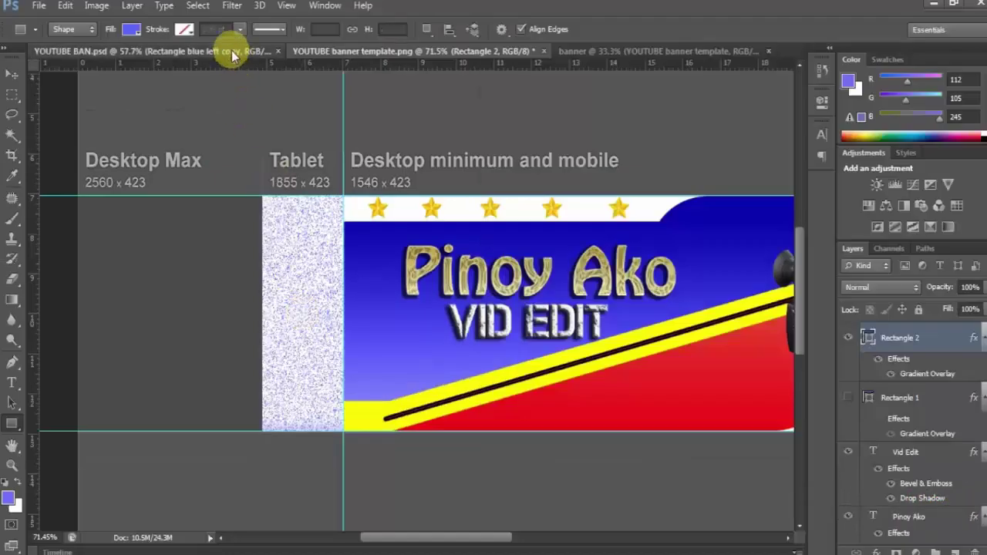
left_click(231, 51)
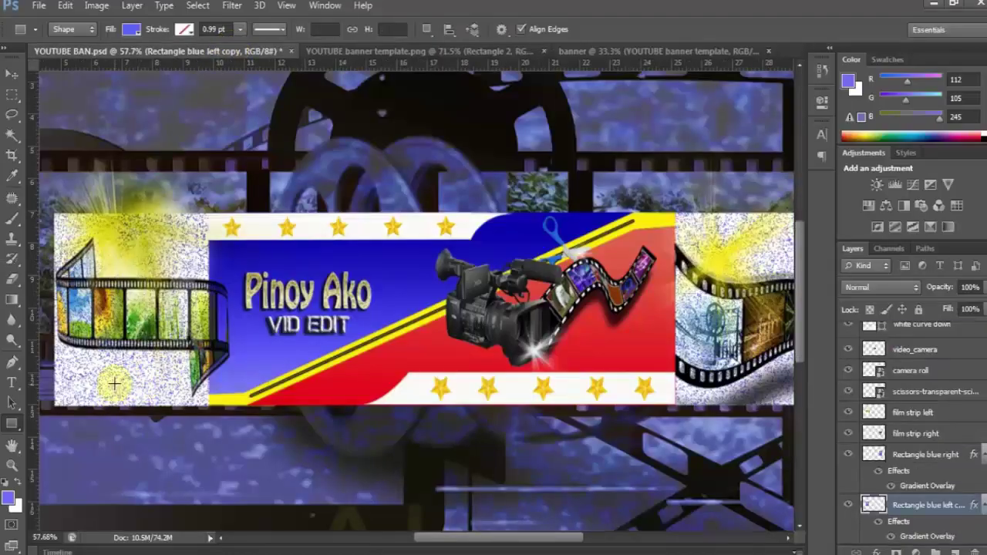
left_click(386, 51)
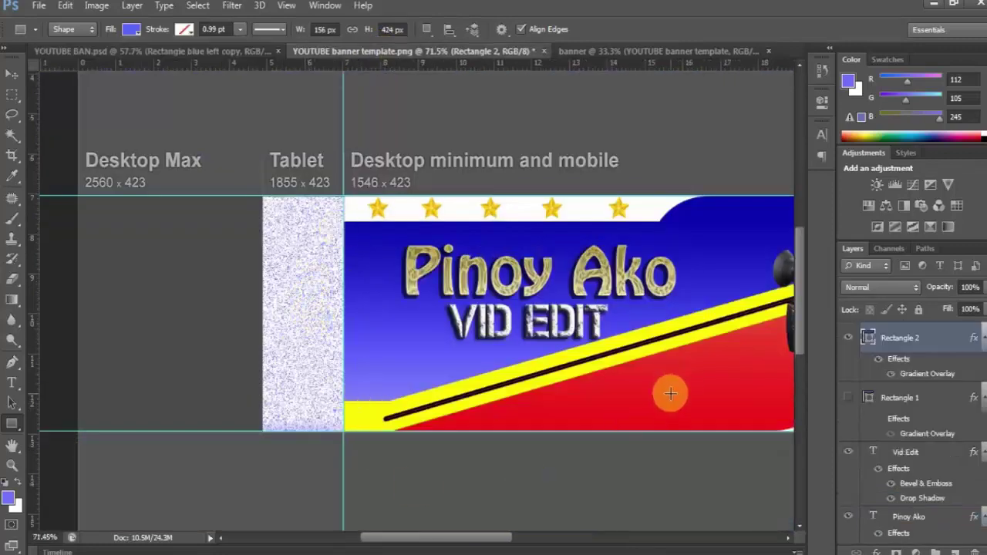
Name the rectangle layer BLUE OVERLAY left and place a duplicate named BLUE OVERLAY right against the design's right edge.
left_click_drag(467, 542, 559, 548)
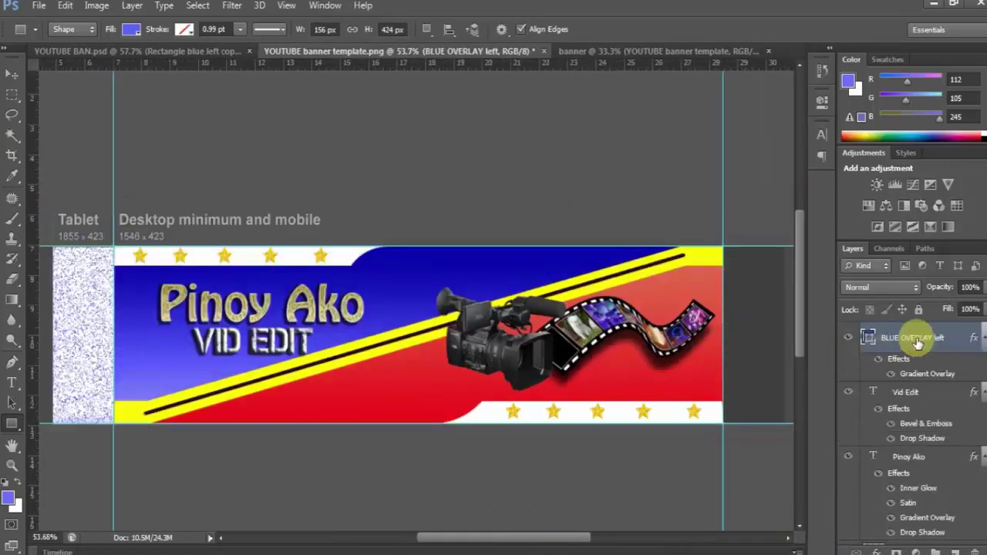
right_click(916, 342)
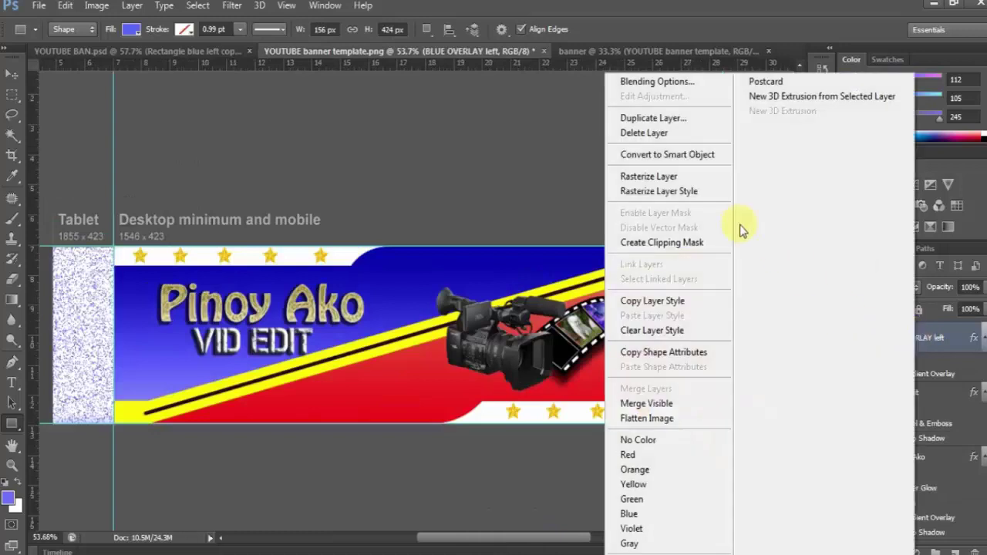
left_click(667, 120)
type("BLUE OVERLAY right")
left_click(627, 169)
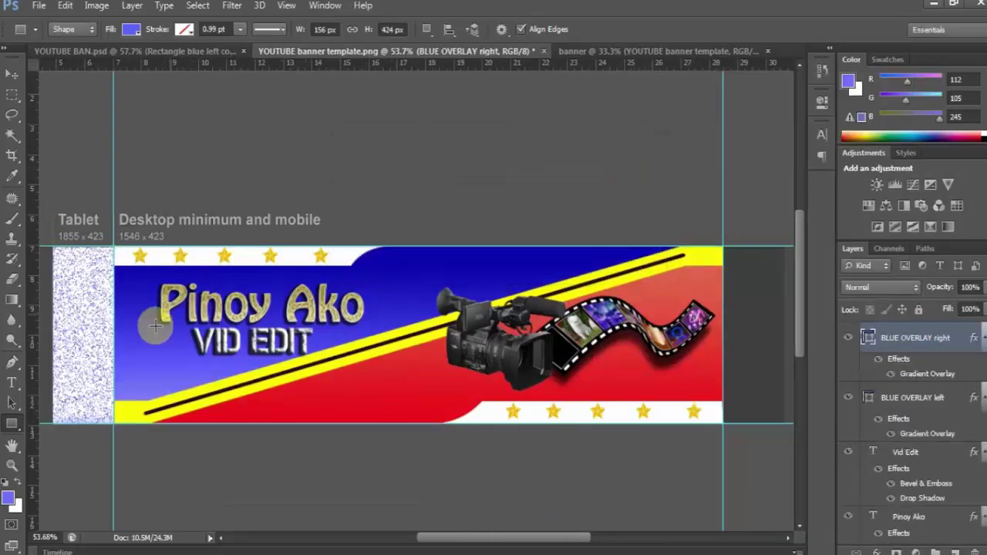
left_click(12, 73)
left_click_drag(70, 328, 745, 331)
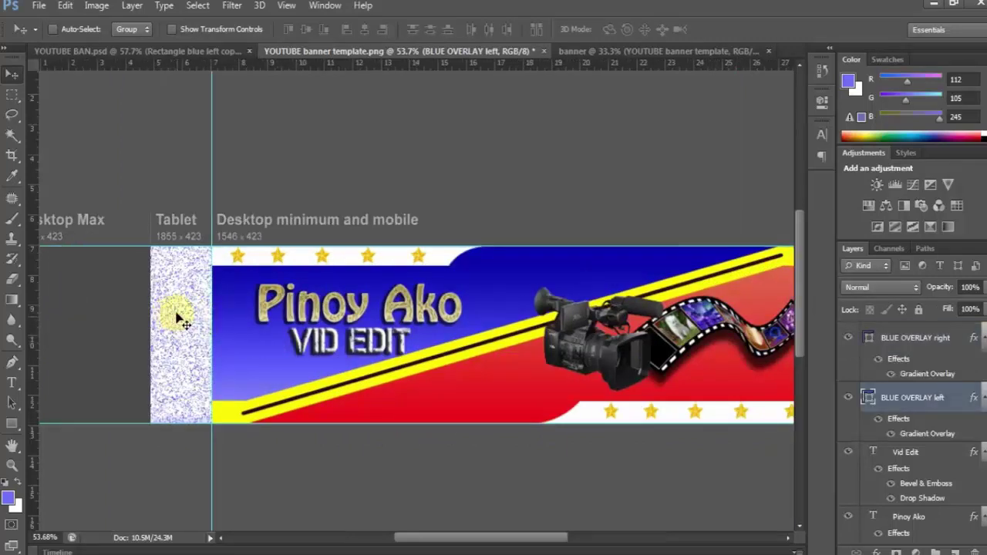
Widen the BLUE OVERLAY left rectangle outward to 146.79% of its width, into the Desktop Max area.
key("ctrl+t")
left_click_drag(150, 335, 123, 335)
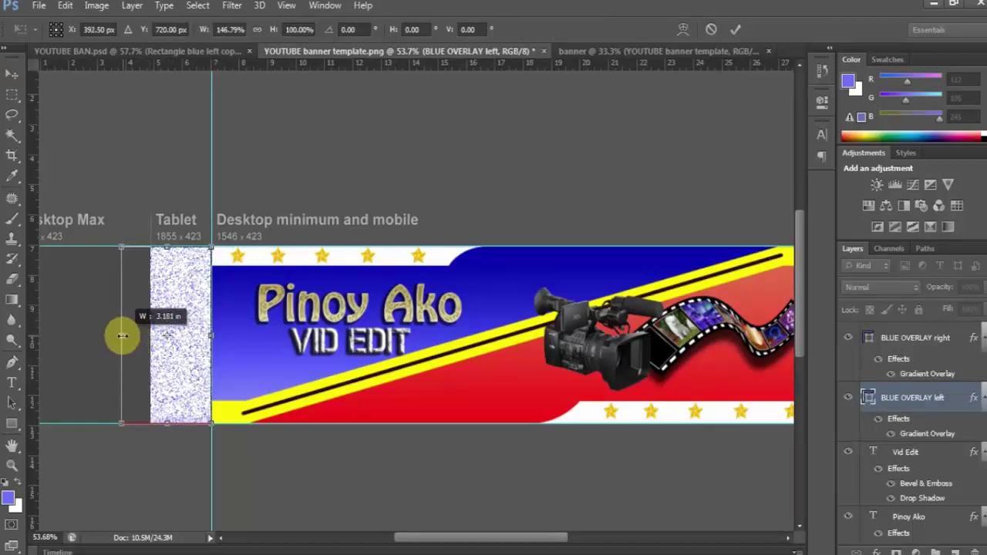
left_click_drag(123, 336, 121, 334)
left_click_drag(451, 538, 509, 536)
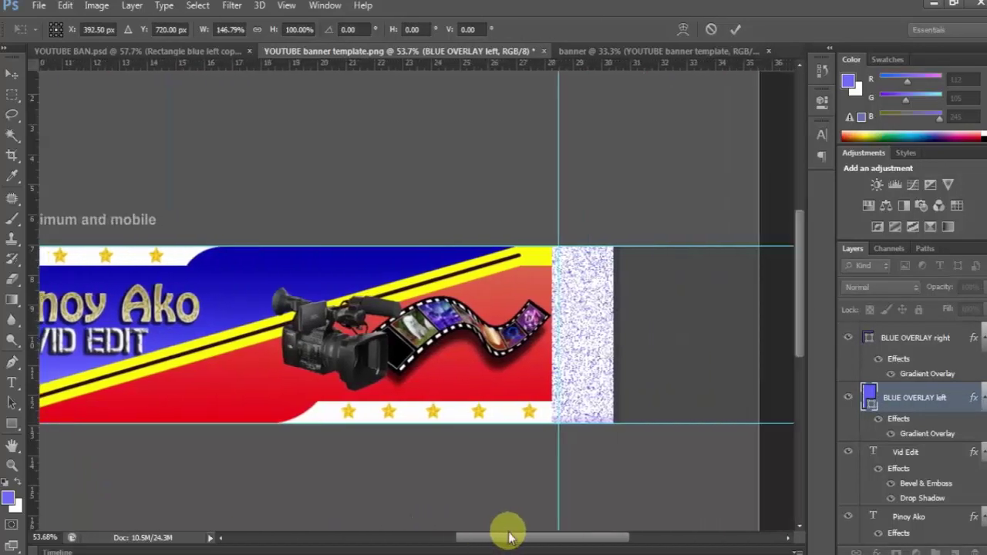
key("Return")
Widen the BLUE OVERLAY right rectangle outward to 145.51% of its width.
left_click(917, 338)
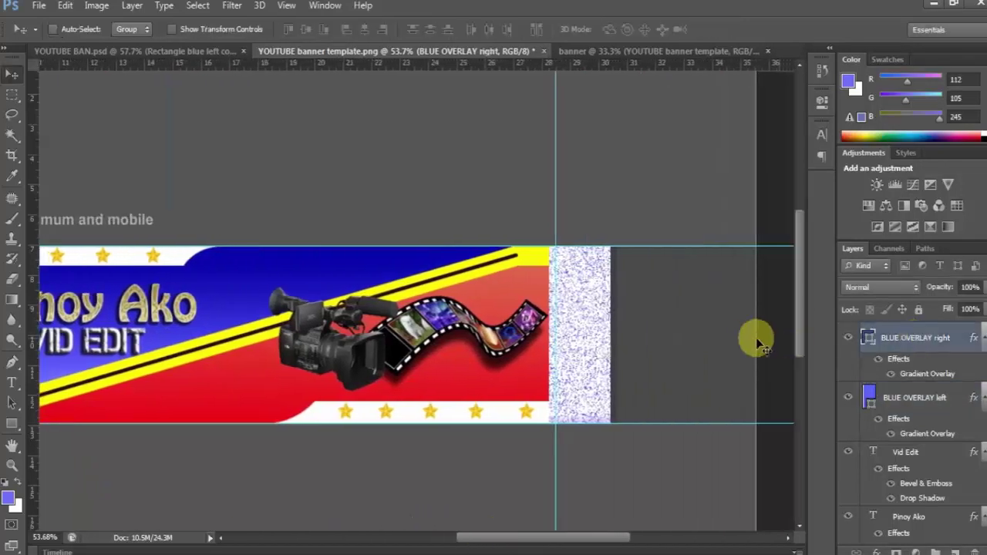
key("ctrl+t")
left_click_drag(612, 336, 638, 336)
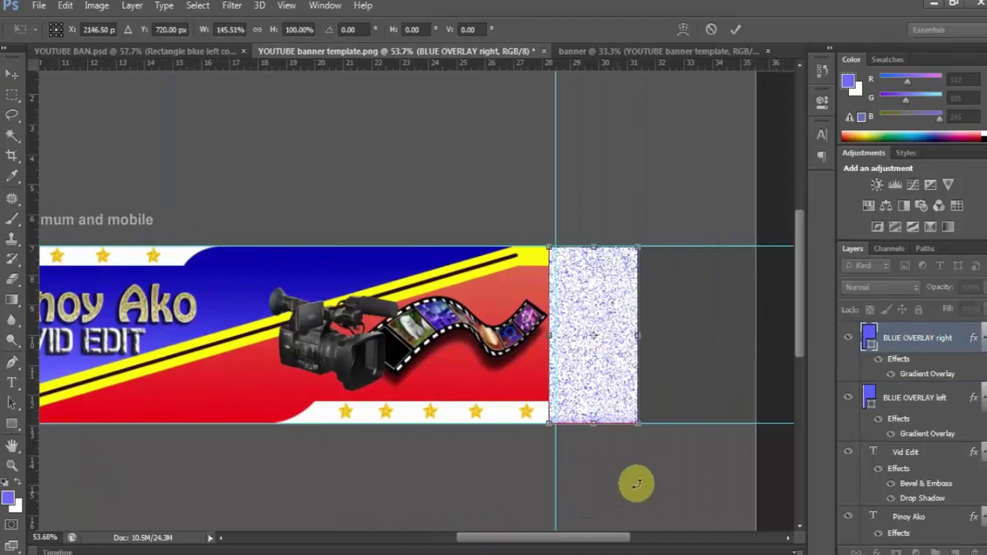
left_click(737, 28)
left_click_drag(579, 538, 536, 538)
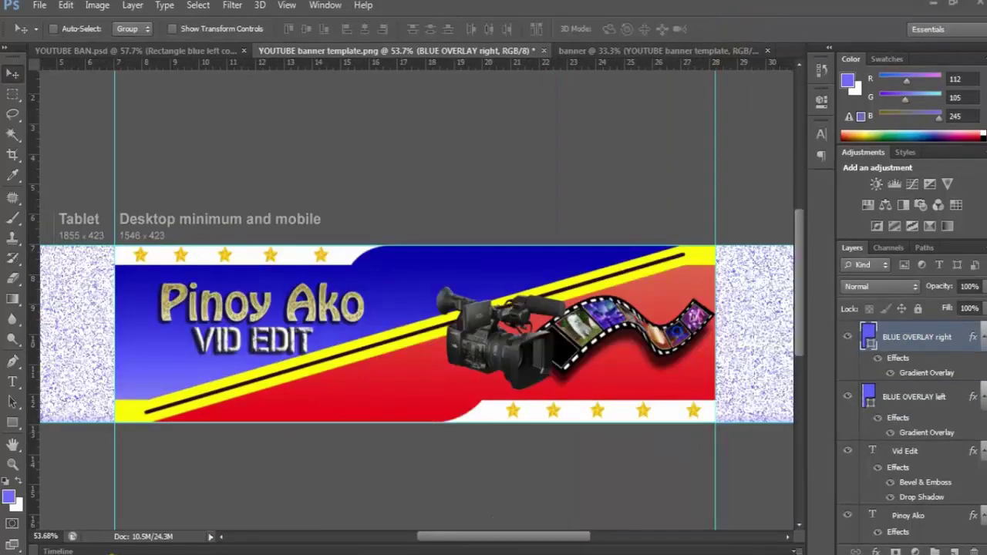
Place the scissors-transparent-scissor-3 image from the Desktop folder over the film strip's upper edge and move its layer below the film strip layer.
left_click(126, 507)
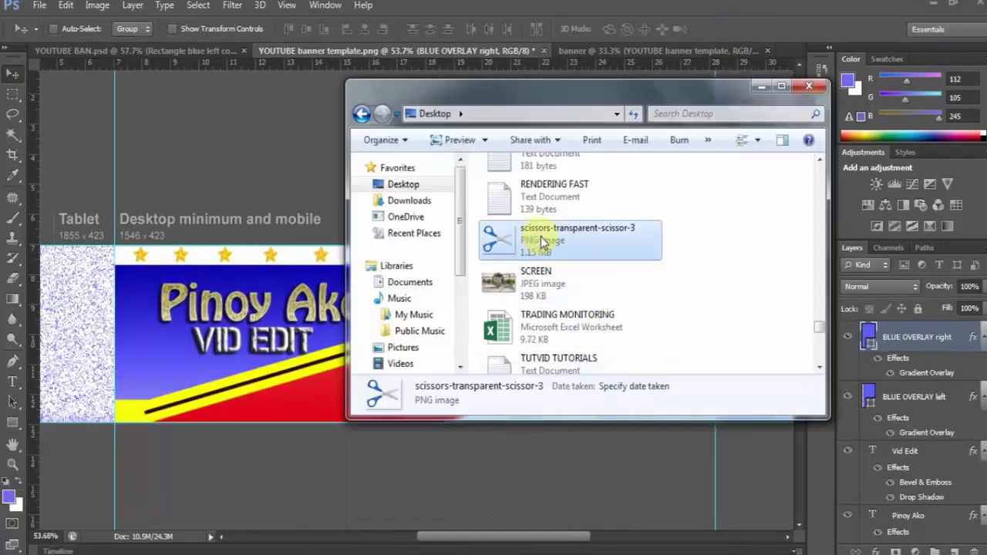
mouse_move(543, 243)
left_mouse_down()
mouse_move(278, 239)
mouse_move(269, 254)
mouse_move(538, 237)
left_mouse_up()
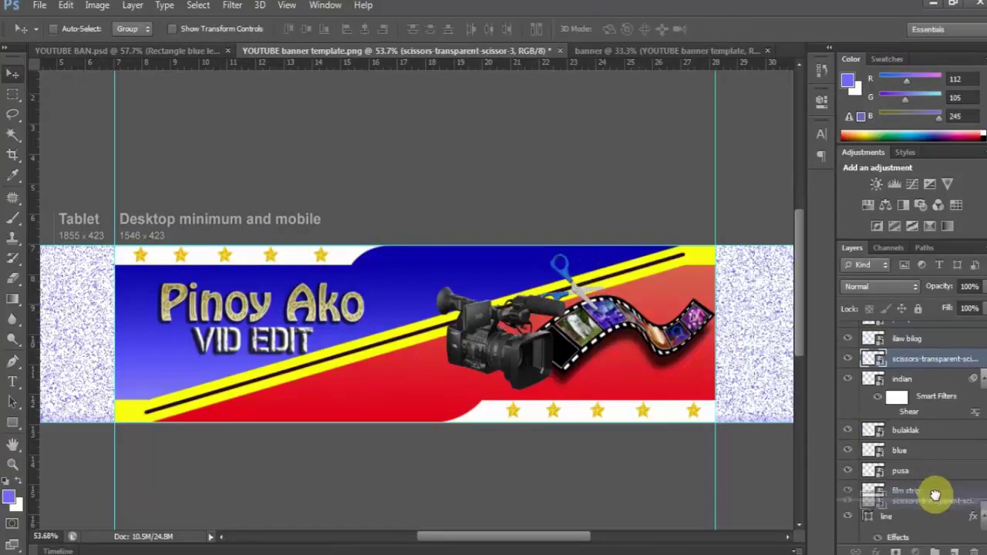
left_click_drag(934, 496, 939, 503)
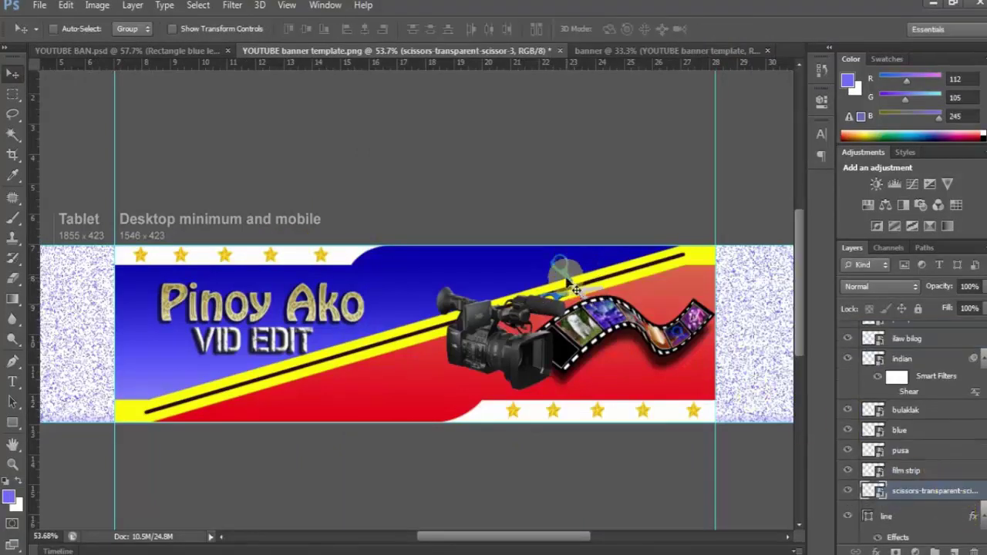
Nudge the scissors slightly and place images (1) from the Desktop folder over the BLUE OVERLAY left rectangle.
left_click_drag(574, 287, 573, 283)
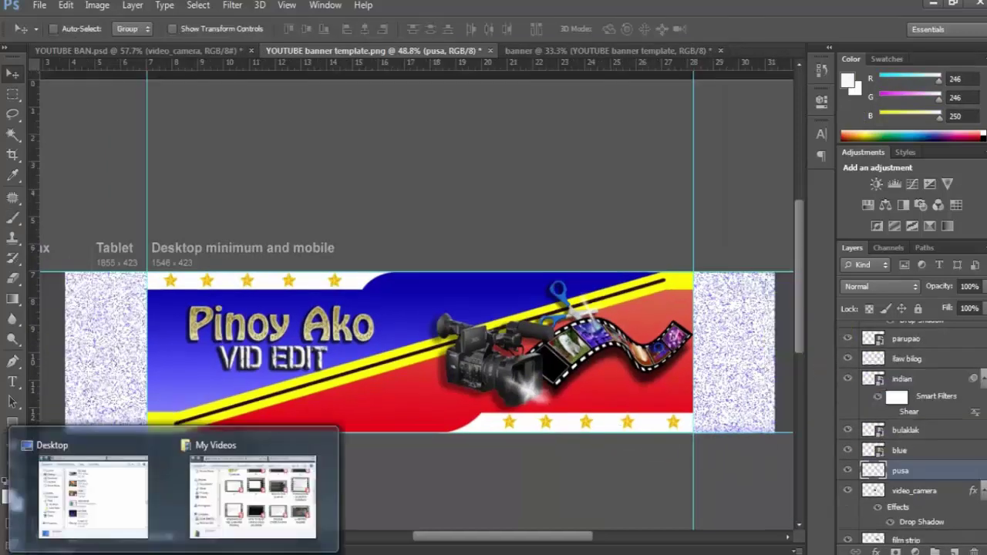
left_click(110, 522)
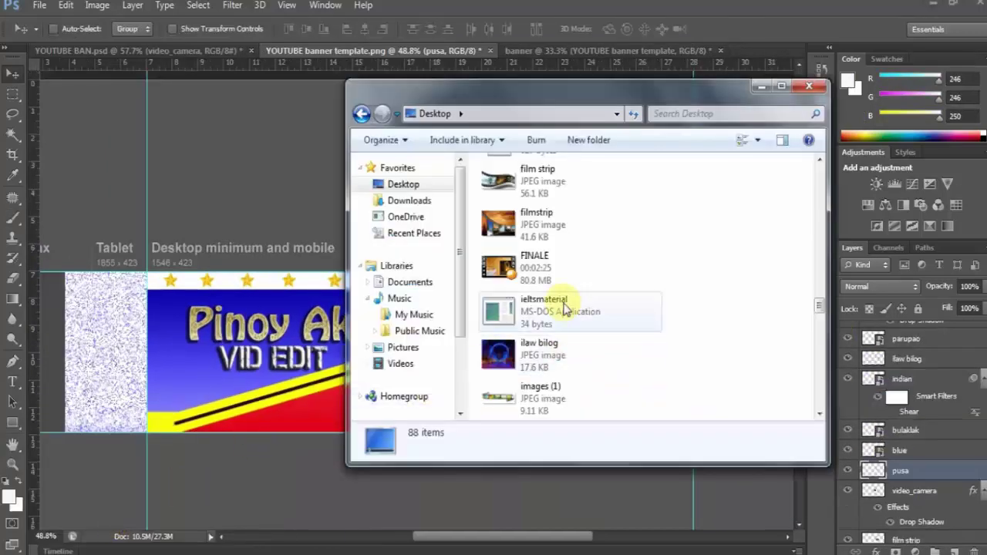
left_click_drag(517, 402, 418, 403)
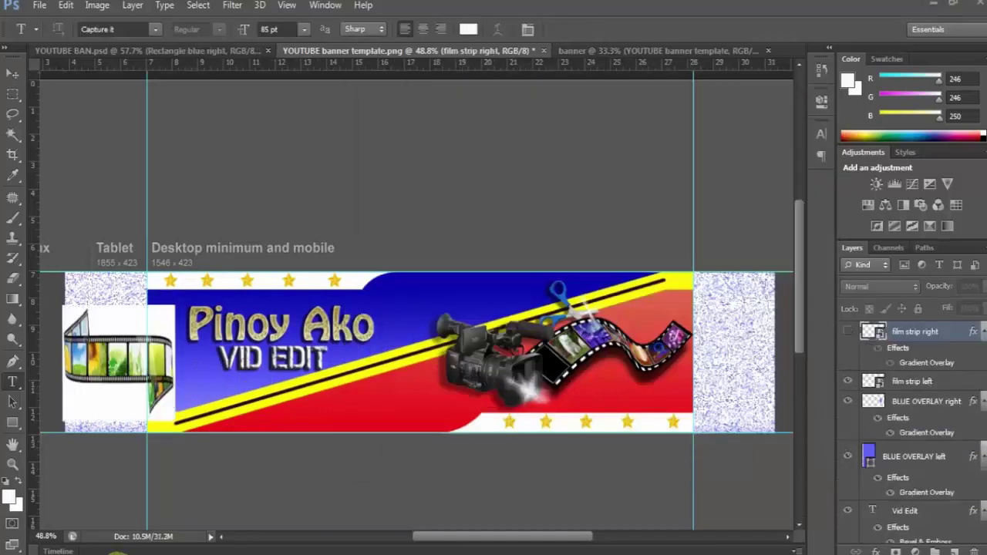
Place the film strip JPEG from the Desktop folder over the BLUE OVERLAY right rectangle, sized to its width.
mouse_move(127, 552)
left_click(100, 500)
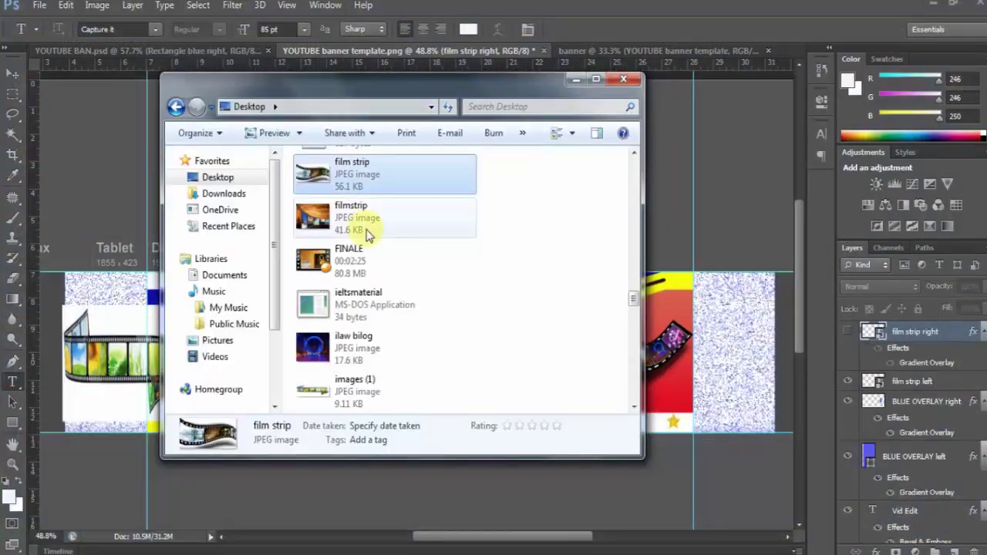
left_click_drag(326, 166, 682, 354)
left_click(729, 28)
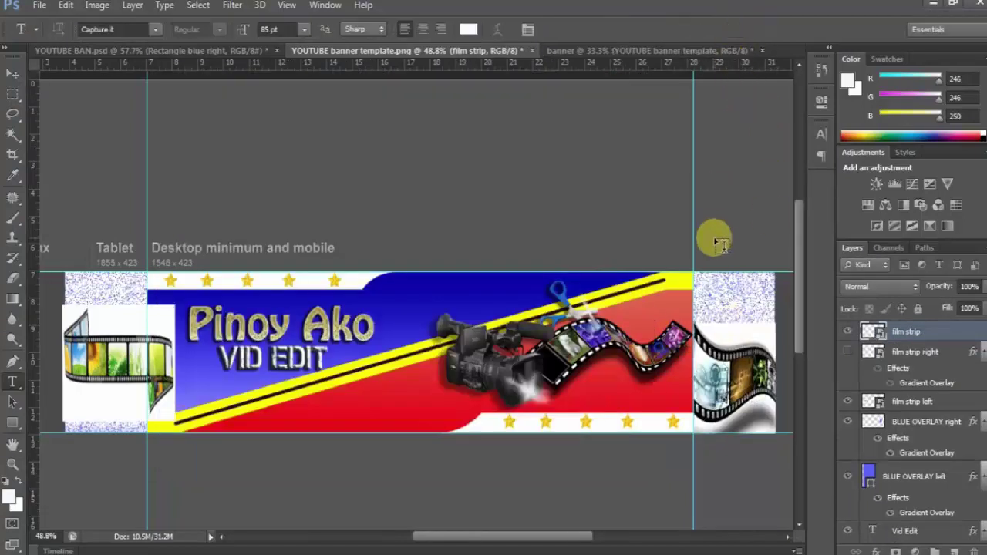
Apply a Dissolve reflected Gradient Overlay at 14% opacity to the film strip layer, with 150% scale and a tilted angle.
left_click(877, 553)
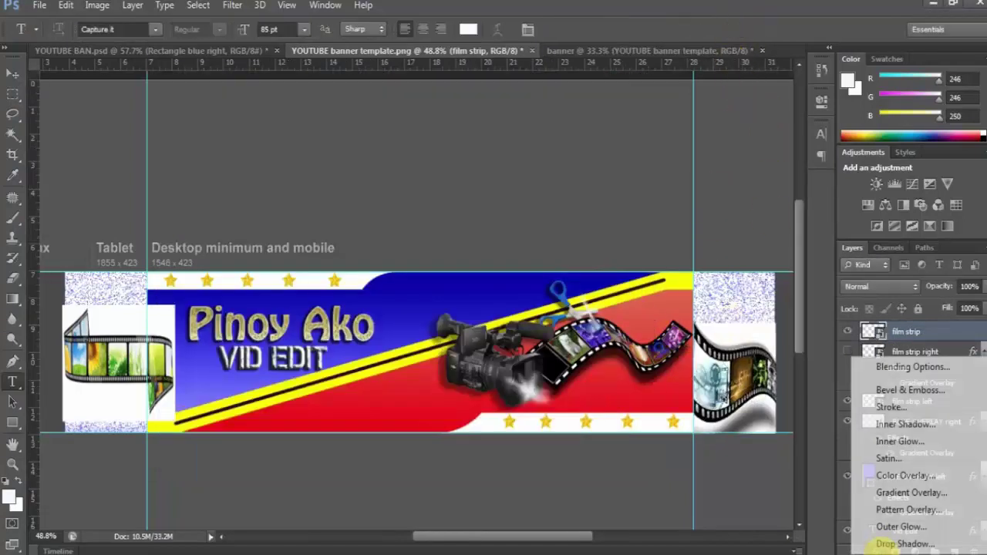
left_click(907, 492)
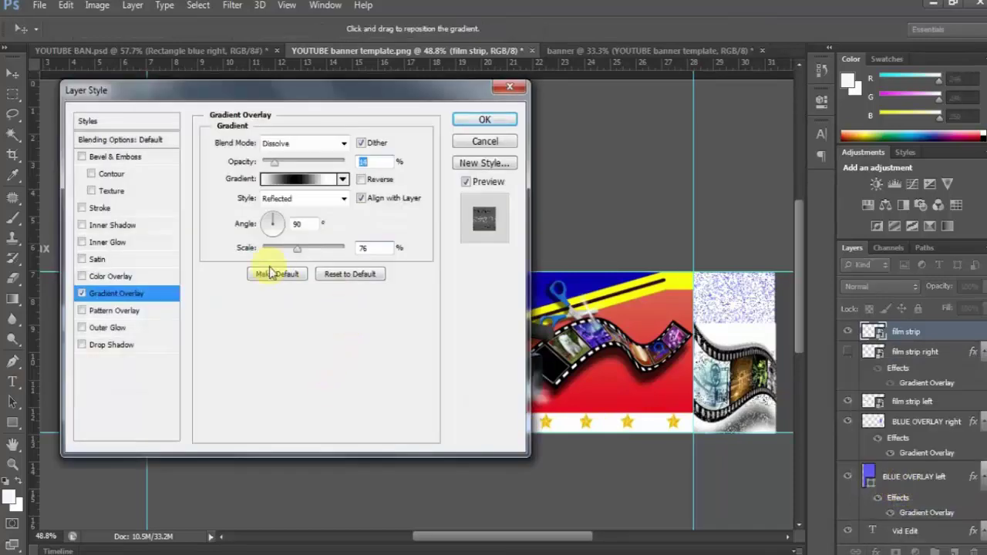
left_click_drag(297, 253, 337, 249)
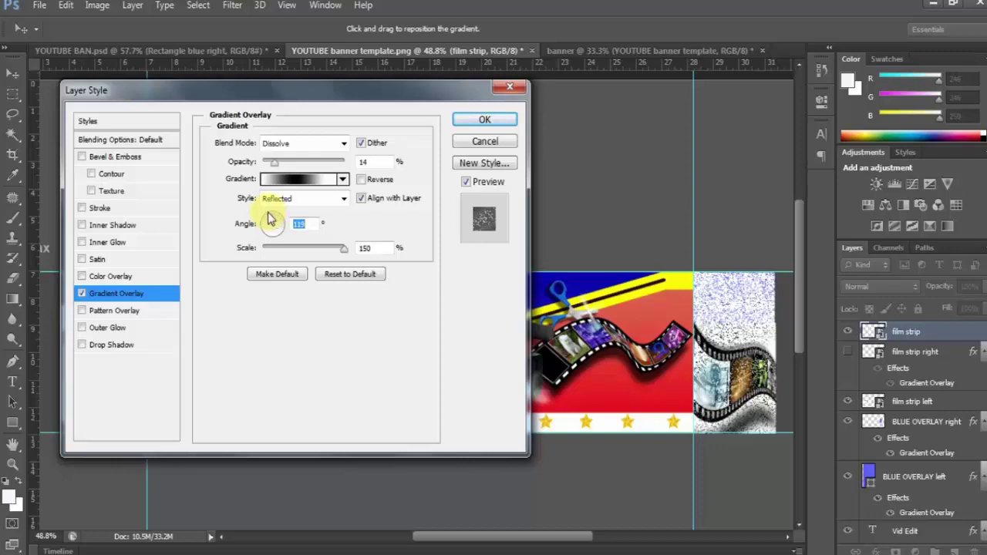
left_click(278, 222)
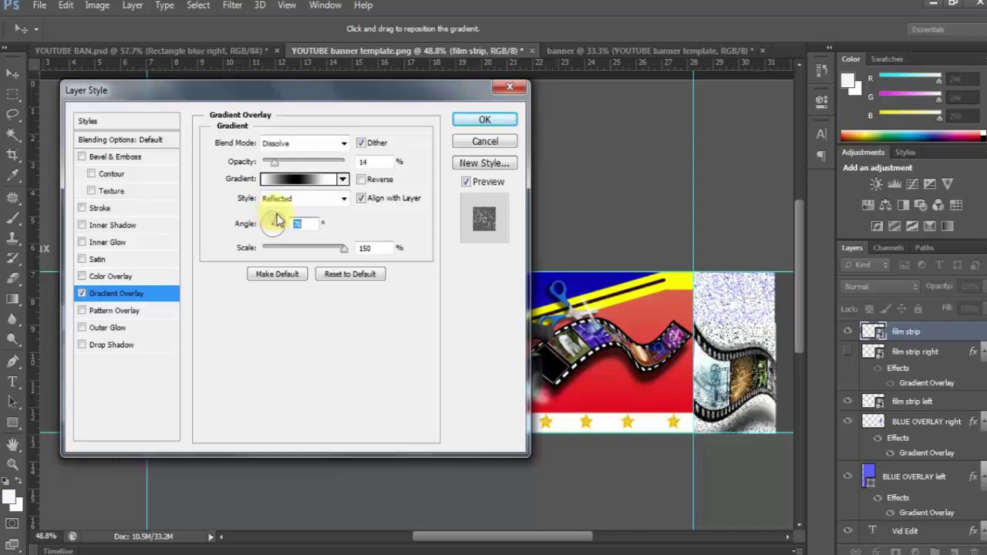
left_click(484, 120)
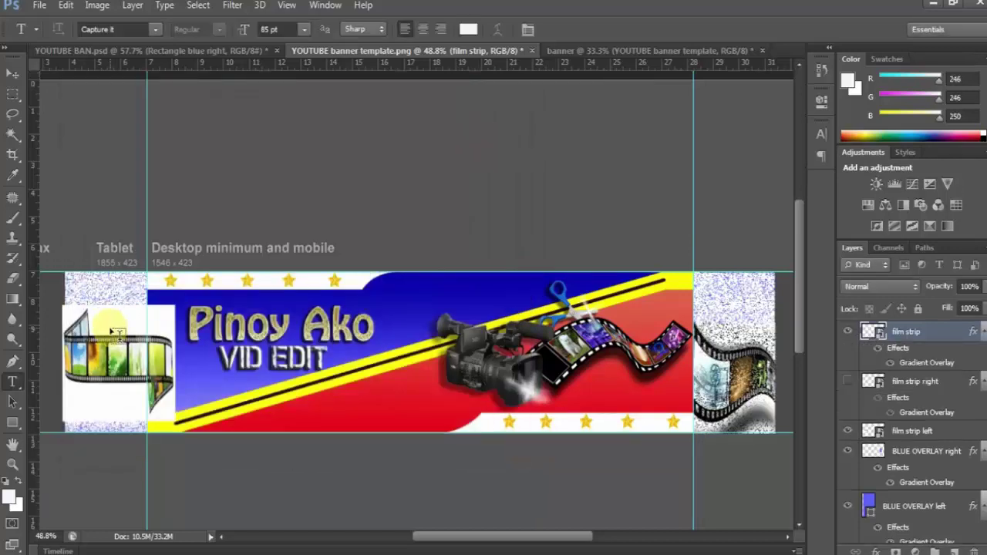
Apply a Dissolve Gradient Overlay to the film strip left layer with 17% opacity, Reflected style, 90° angle and 150% scale.
left_click(900, 432)
left_click(876, 549)
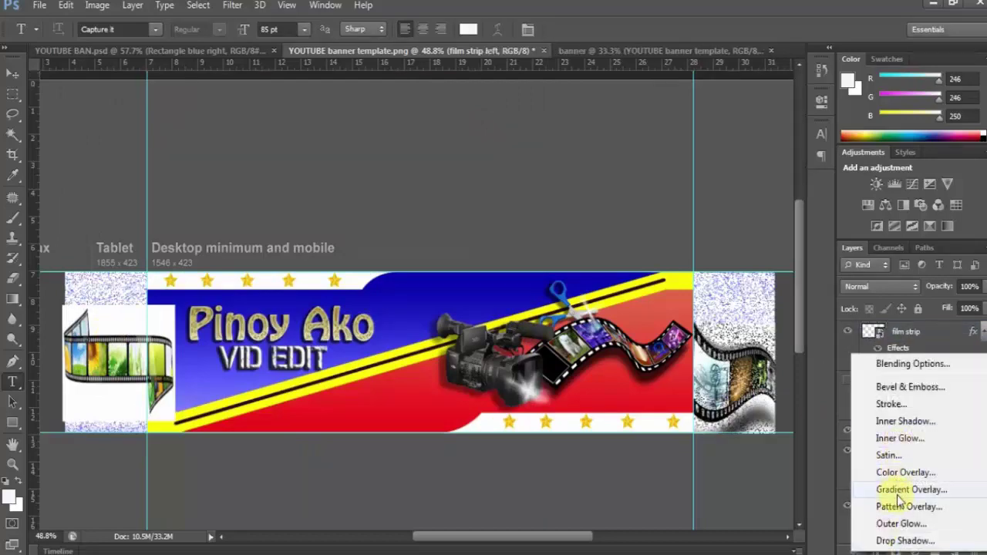
left_click(901, 490)
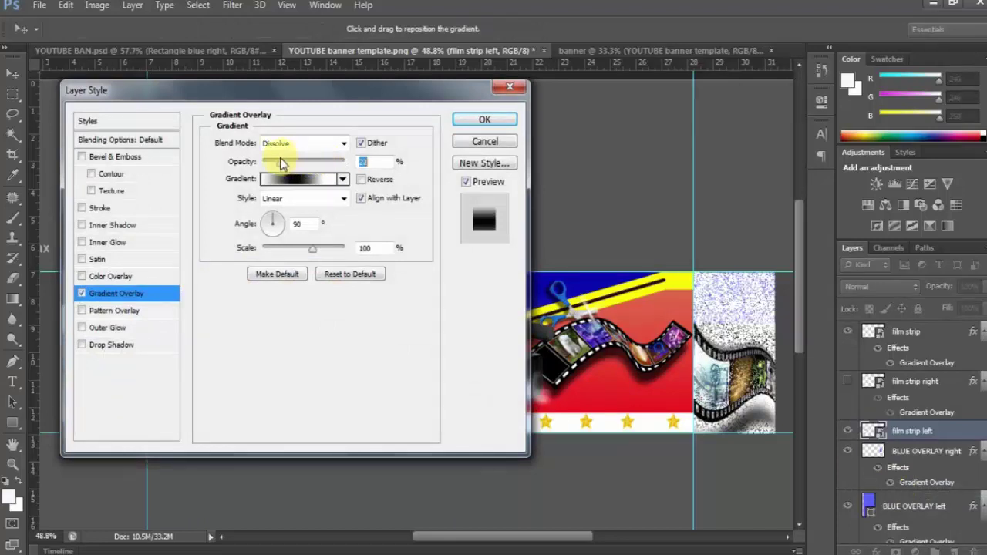
left_click_drag(247, 97, 548, 93)
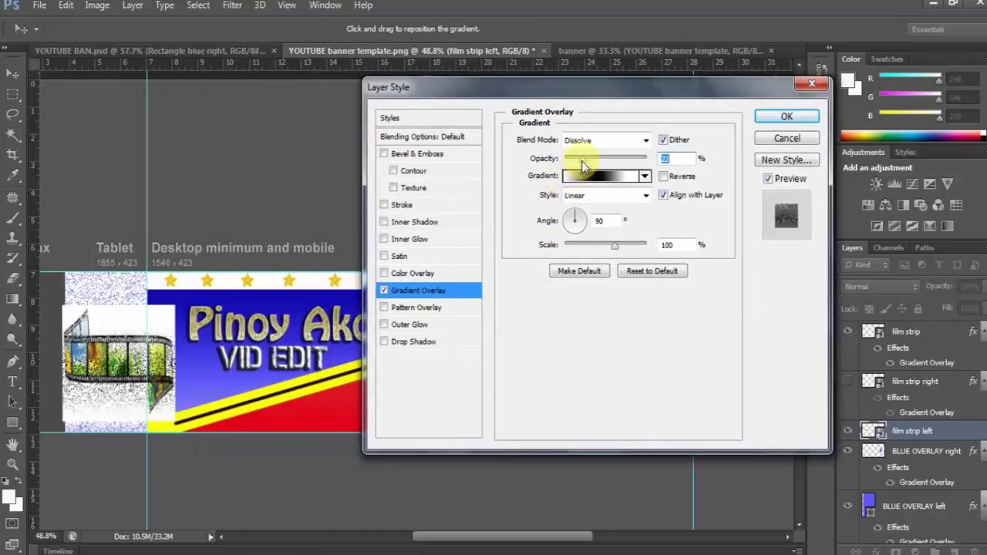
left_click_drag(584, 165, 581, 166)
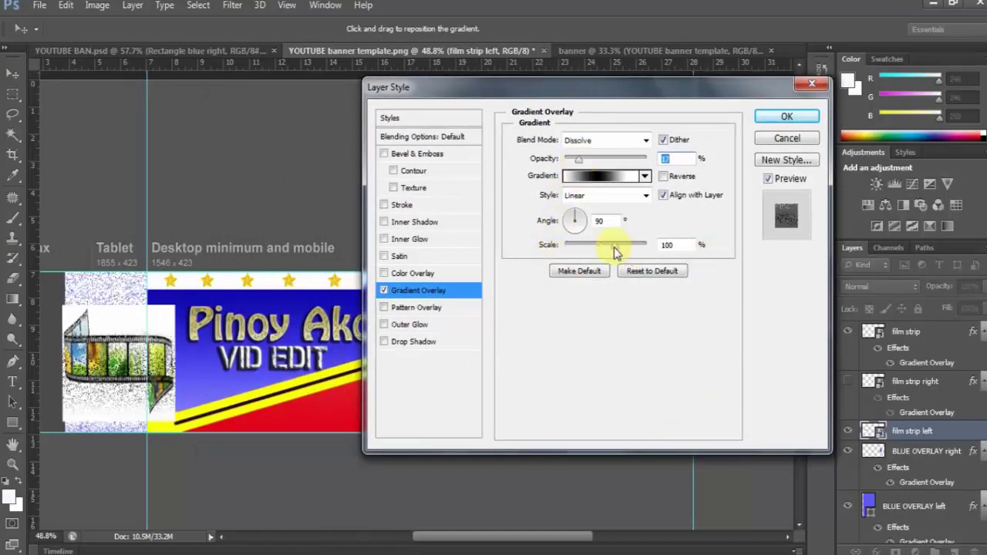
left_click_drag(616, 247, 626, 251)
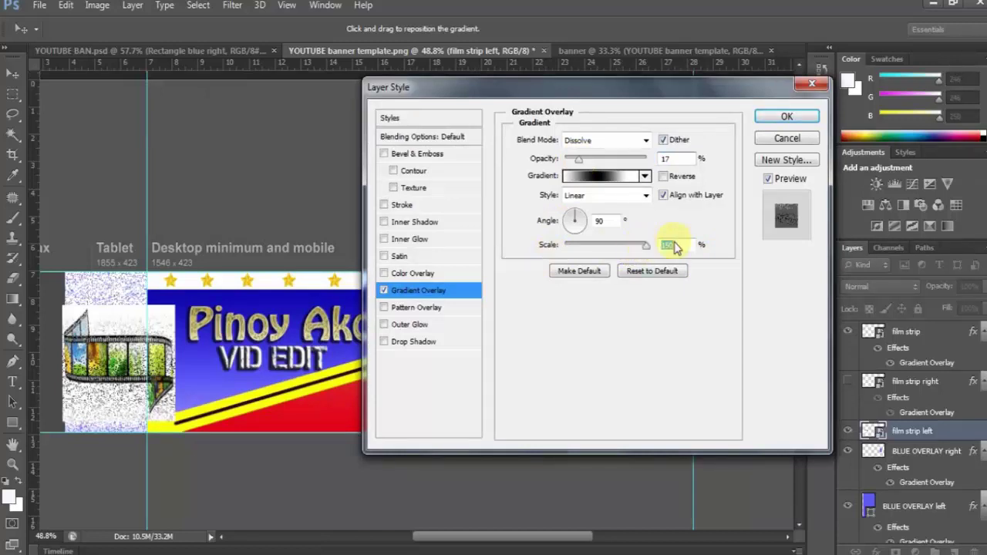
left_click(645, 195)
left_click(588, 247)
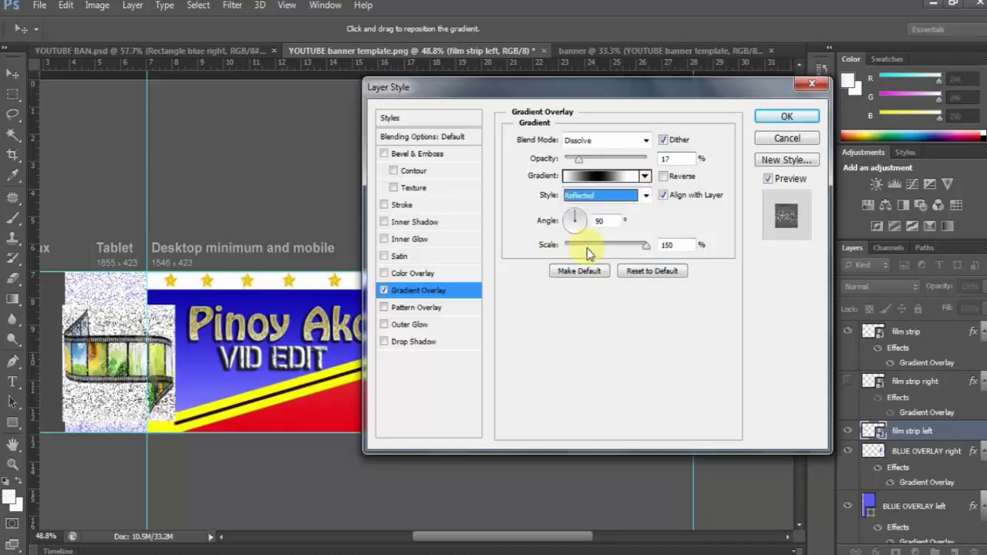
key("Tab")
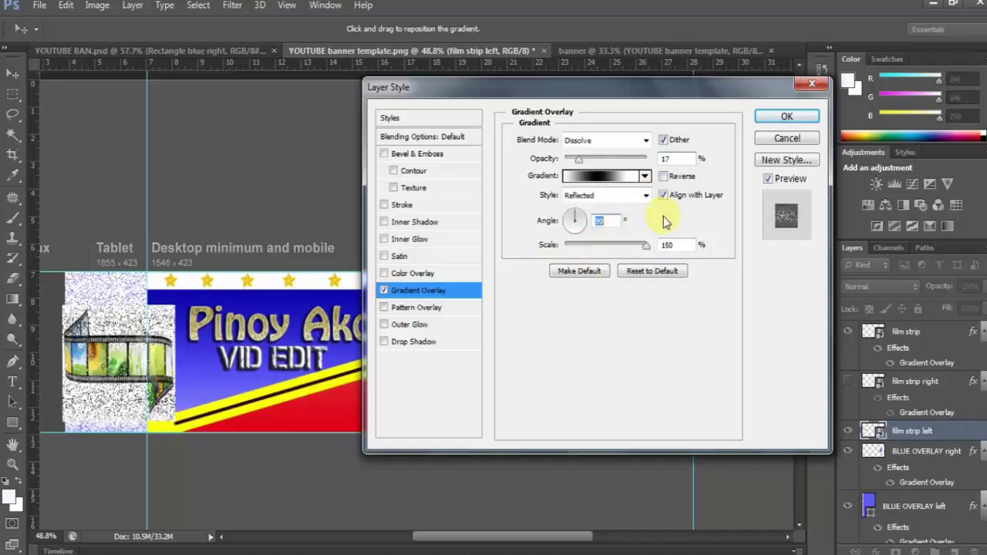
left_click(787, 117)
Narrow the green film strip image until it fits within the BLUE OVERLAY left area.
key("ctrl+t")
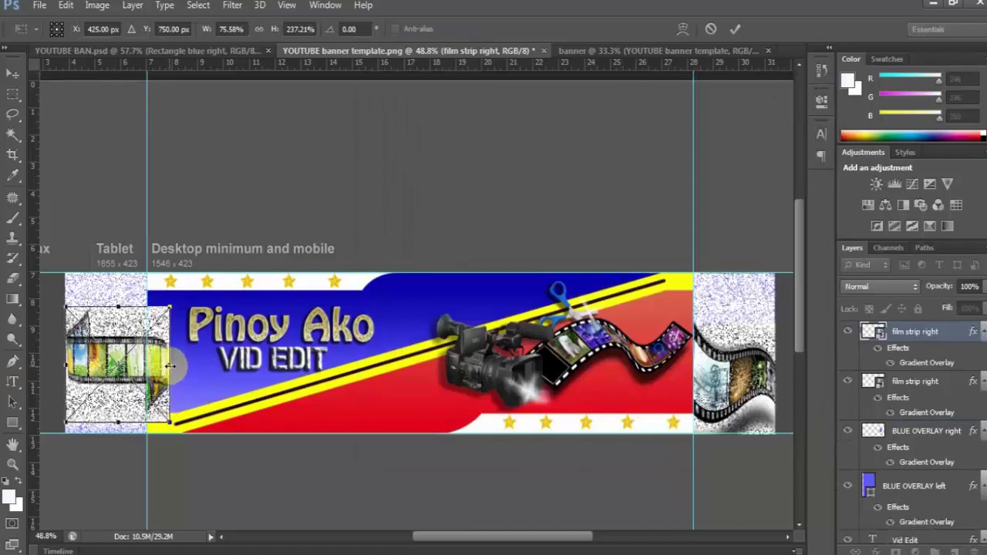
left_click(735, 29)
Place the YOUTUBE BAN JPEG from the Desktop folder and stretch it to cover the full TV canvas area.
key("ctrl+minus")
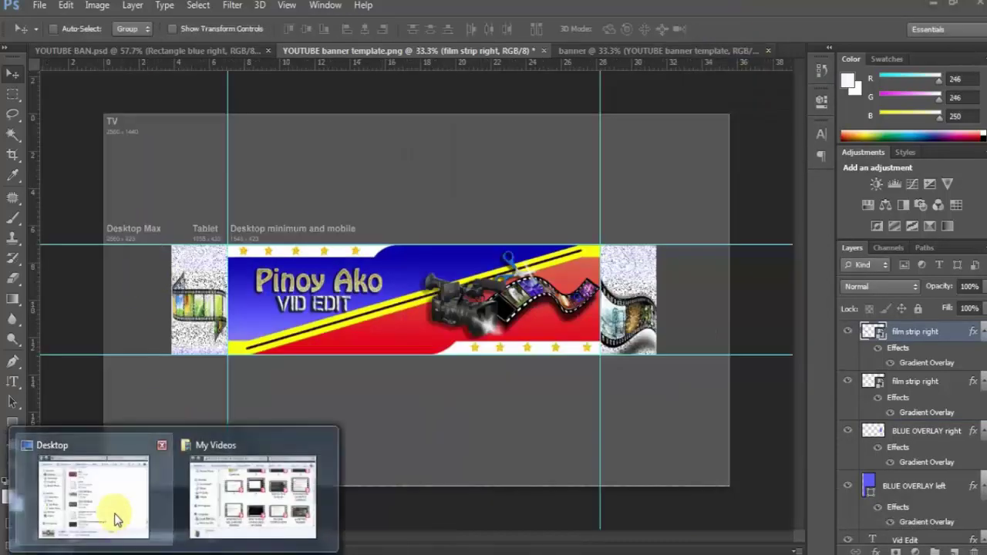
left_click(111, 512)
left_click(370, 258)
left_click_drag(452, 87, 703, 84)
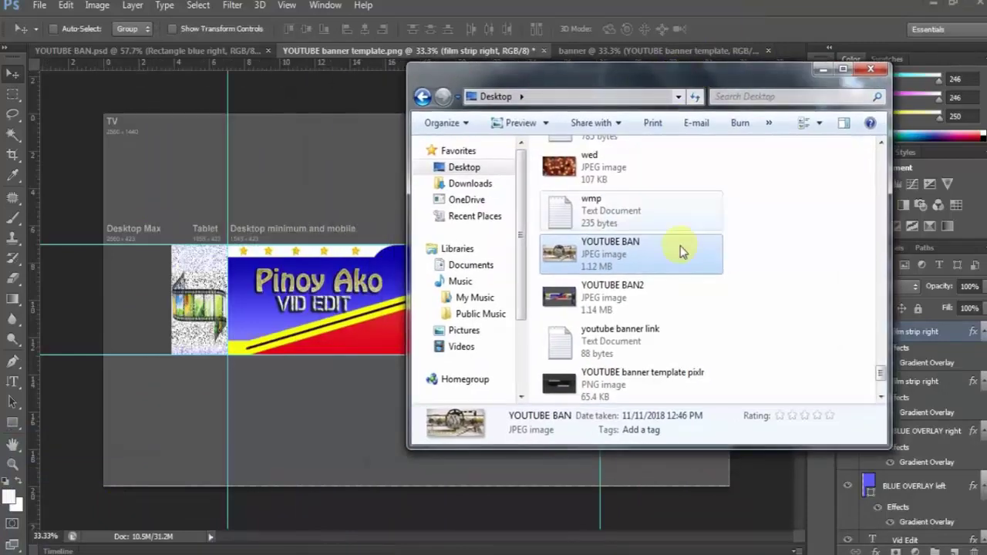
left_click_drag(684, 249, 418, 116)
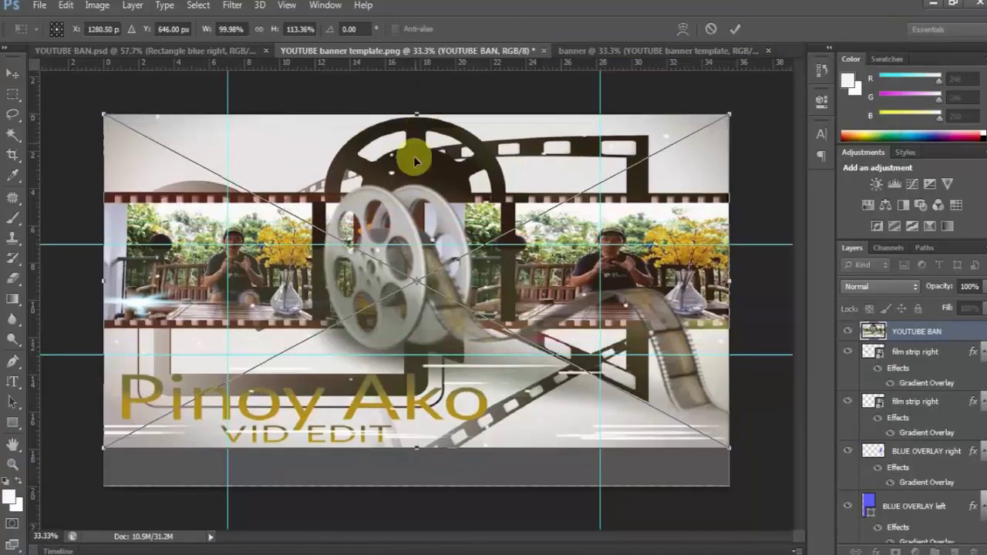
left_click_drag(417, 452, 417, 486)
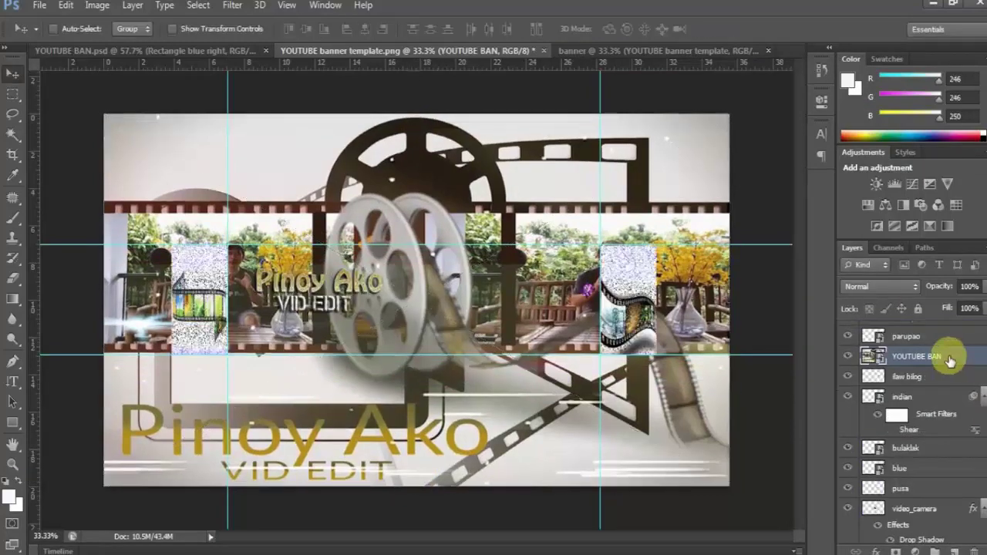
Move the YOUTUBE BAN layer down the layer stack to just below yellow and above background.
left_click_drag(949, 358, 946, 527)
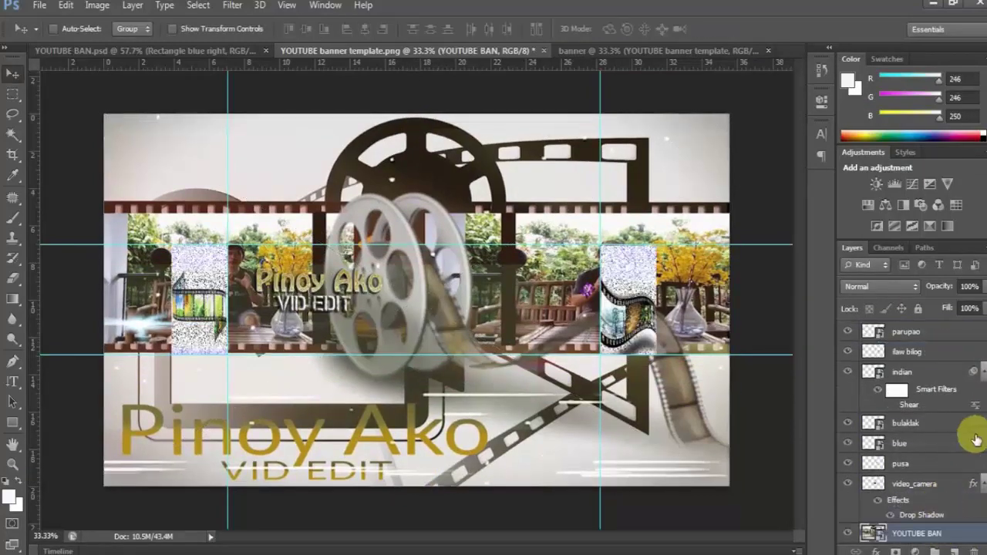
scroll(979, 451, "down", 3)
left_click_drag(955, 354, 948, 510)
left_click_drag(984, 451, 984, 471)
left_click_drag(952, 345, 939, 534)
left_click_drag(984, 471, 980, 524)
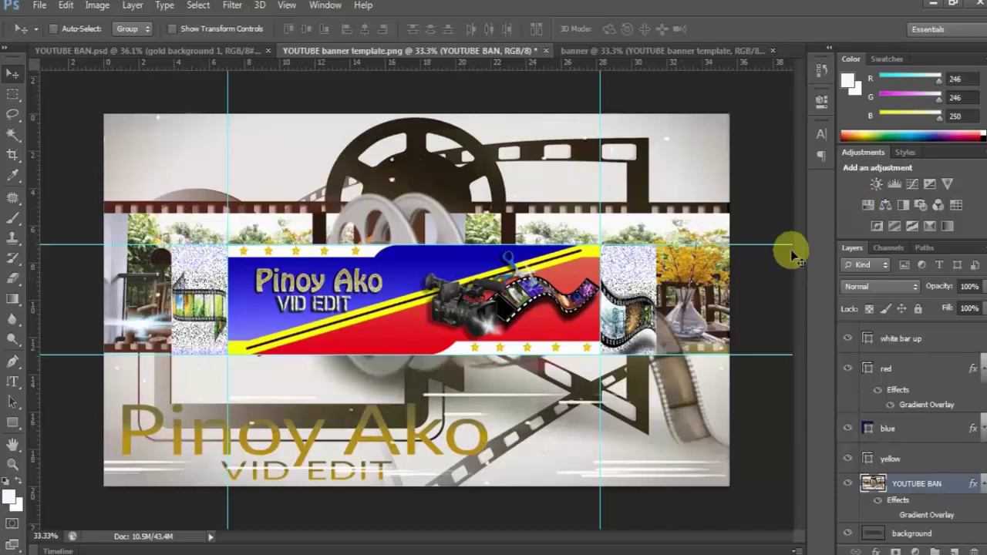
left_click(566, 202)
left_click(144, 301)
left_click(546, 415)
Save the finished banner as the JPEG image YOUTUBE banner 1 on the Desktop and open it in Windows Photo Viewer.
left_click(37, 6)
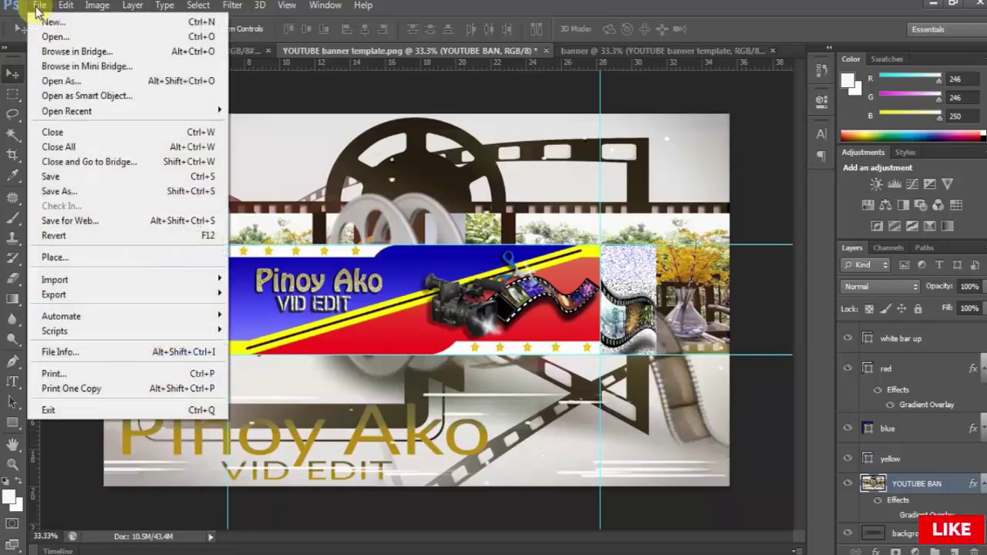
left_click(60, 192)
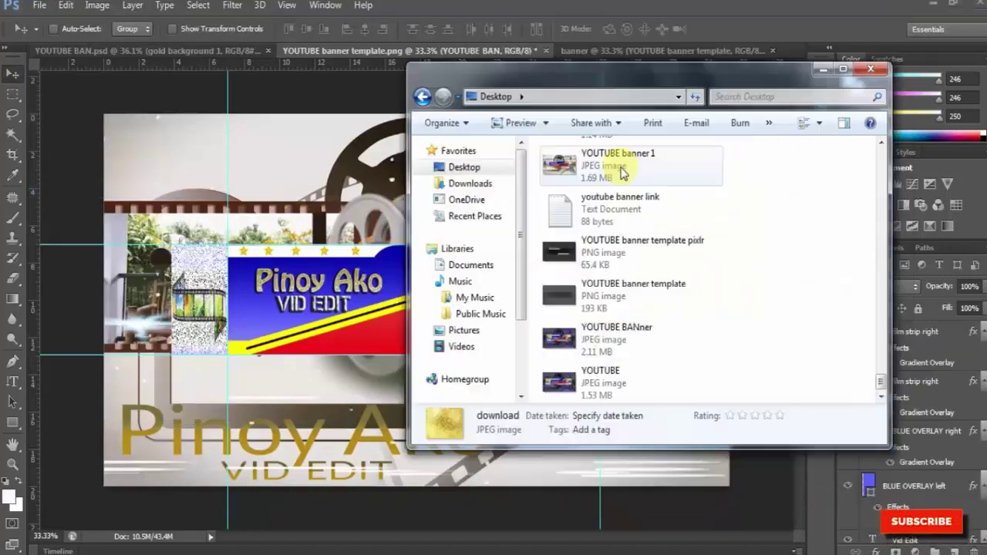
double_click(622, 172)
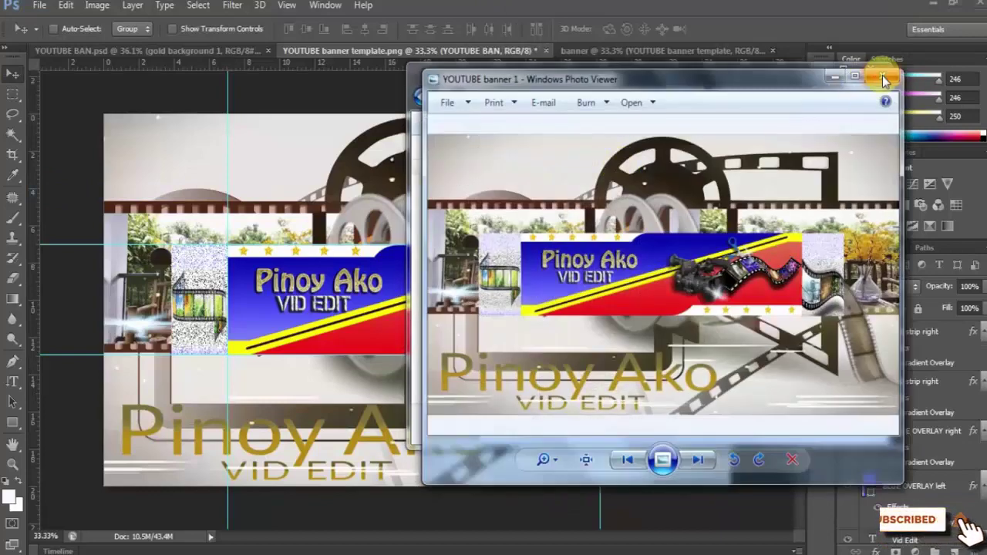